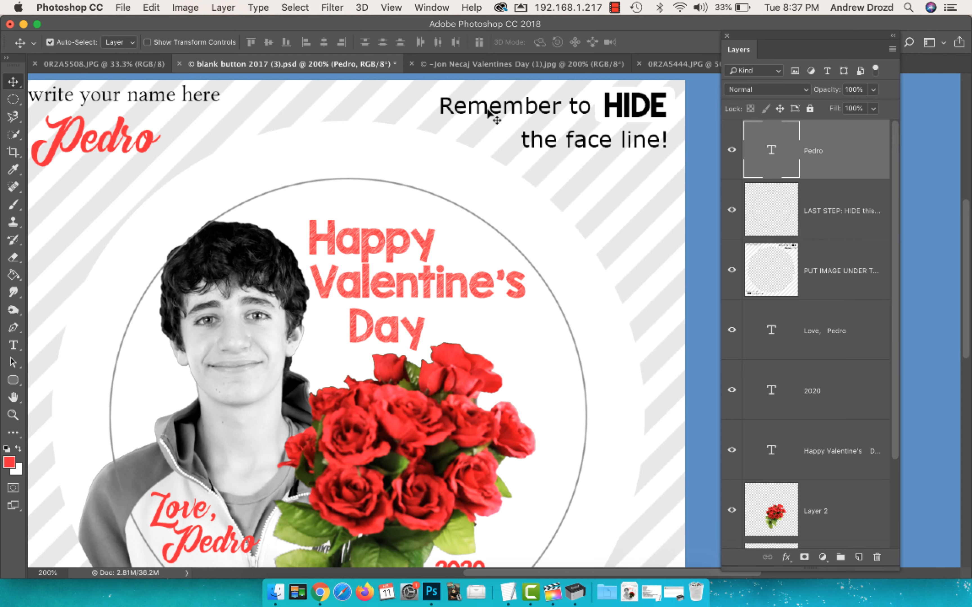
Widen the Layers panel so the long layer names of the button design can be read
{"action": "scroll", "coordinate": [625, 238], "scroll_direction": "down", "scroll_amount": 5}
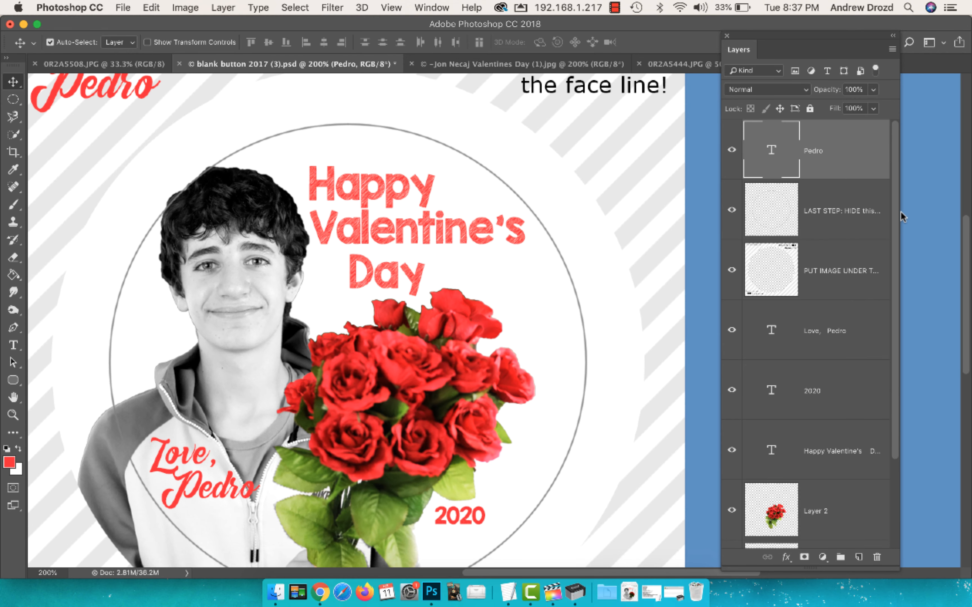
{"action": "left_click_drag", "start_coordinate": [899, 214], "coordinate": [931, 214]}
{"action": "scroll", "coordinate": [572, 228], "scroll_direction": "down", "scroll_amount": 2}
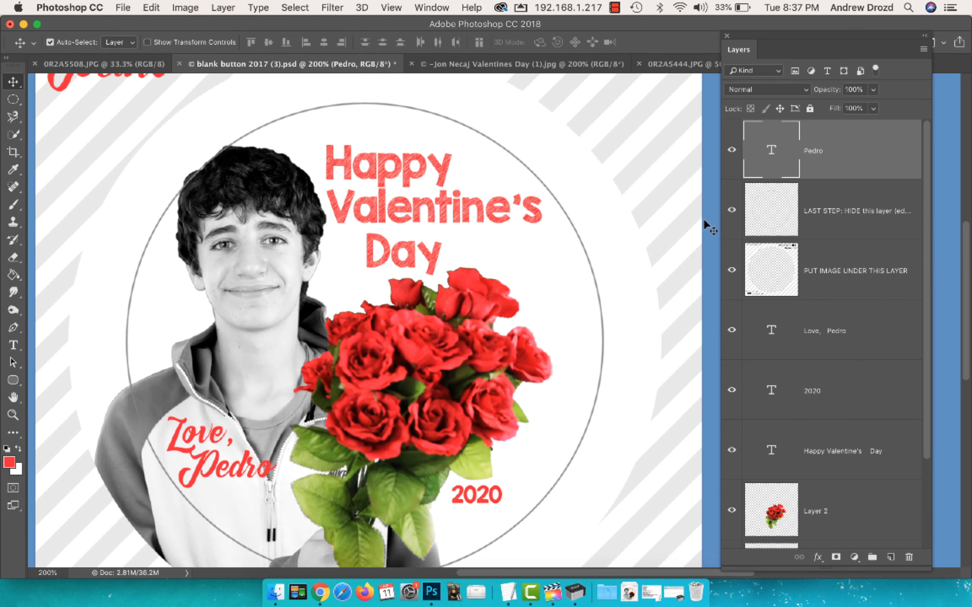
Examine the face line around the finished button by toggling the "LAST STEP: HIDE this layer" layer's visibility
{"action": "left_click", "coordinate": [731, 212]}
{"action": "left_click", "coordinate": [739, 217]}
{"action": "left_click", "coordinate": [738, 216]}
{"action": "left_click_drag", "start_coordinate": [501, 302], "coordinate": [504, 285]}
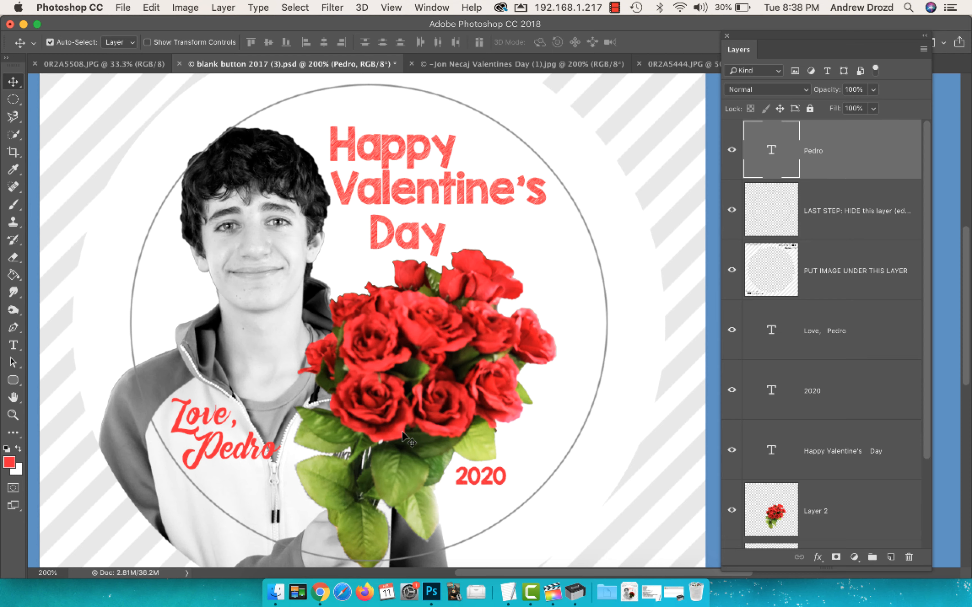
{"action": "scroll", "coordinate": [418, 426], "scroll_direction": "down", "scroll_amount": 2}
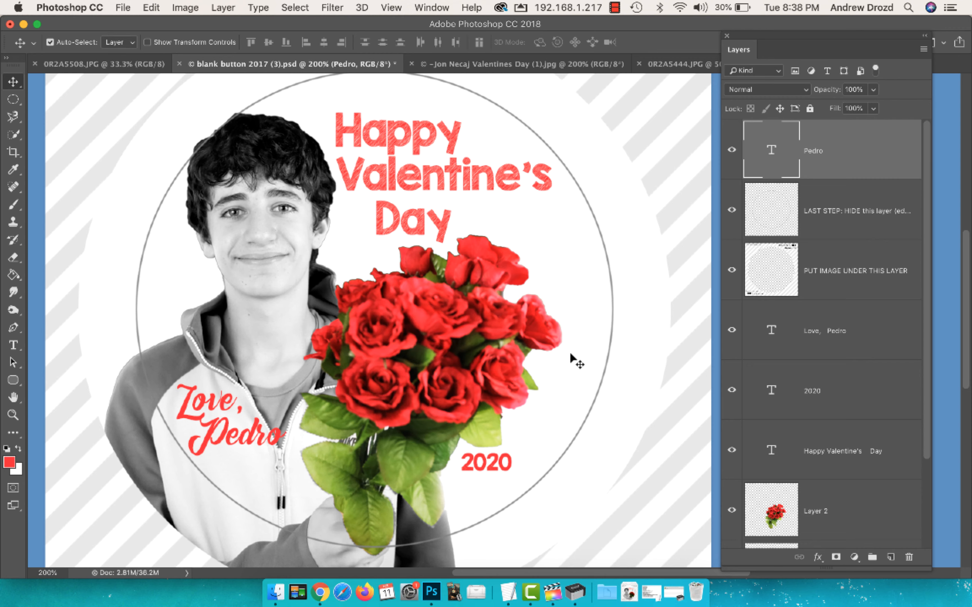
{"action": "scroll", "coordinate": [540, 436], "scroll_direction": "down", "scroll_amount": 2}
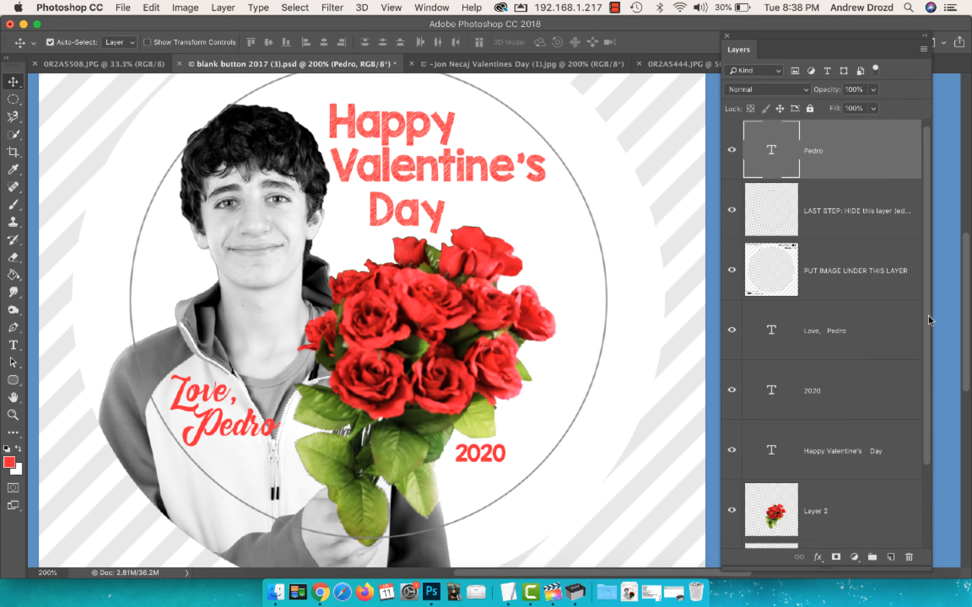
Hide and show Layer 2 to compare the colored roses with the black-and-white photo underneath
{"action": "left_click_drag", "start_coordinate": [928, 312], "coordinate": [928, 427]}
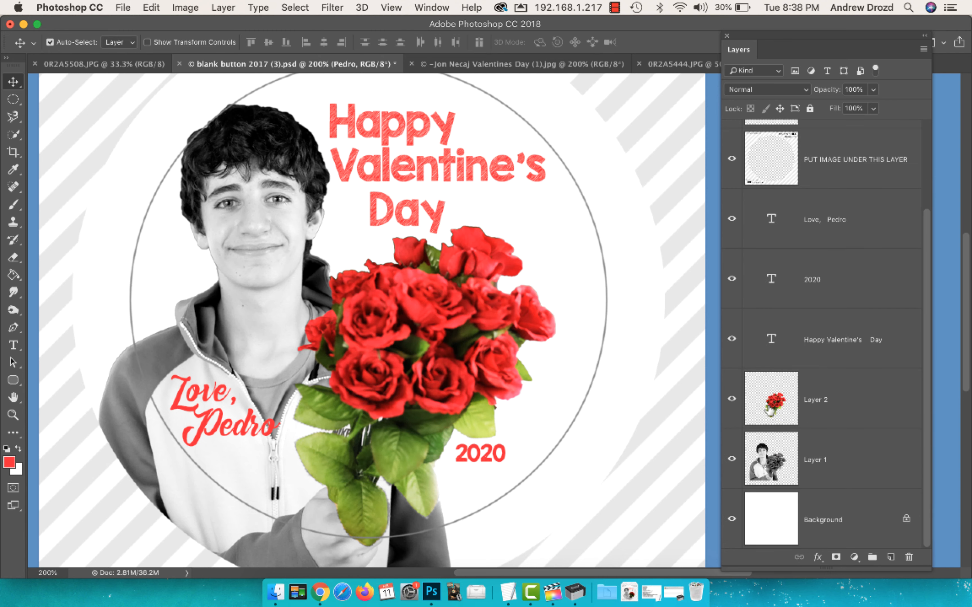
{"action": "left_click", "coordinate": [732, 399]}
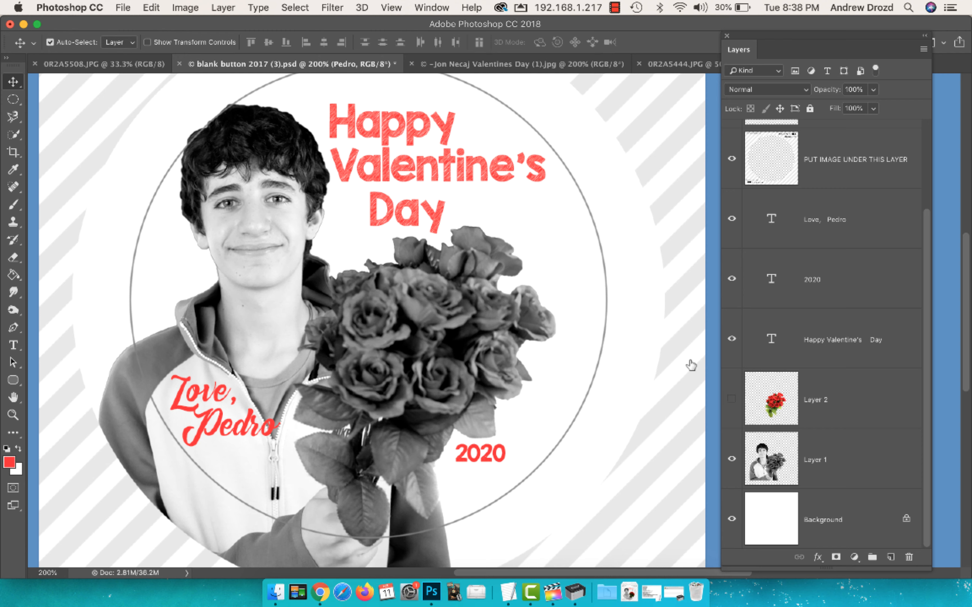
{"action": "left_click", "coordinate": [731, 400]}
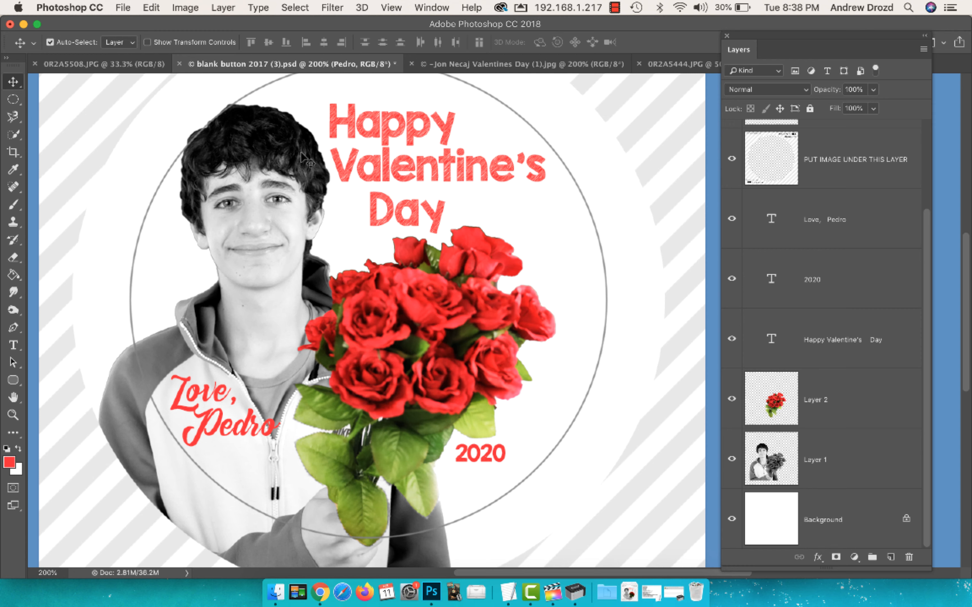
Delete the greeting text, portrait, roses, 2020 text and signature layers inside the circle, keeping the template layers
{"action": "left_click", "coordinate": [363, 149]}
{"action": "key", "text": "Delete"}
{"action": "left_click", "coordinate": [296, 220]}
{"action": "key", "text": "Delete"}
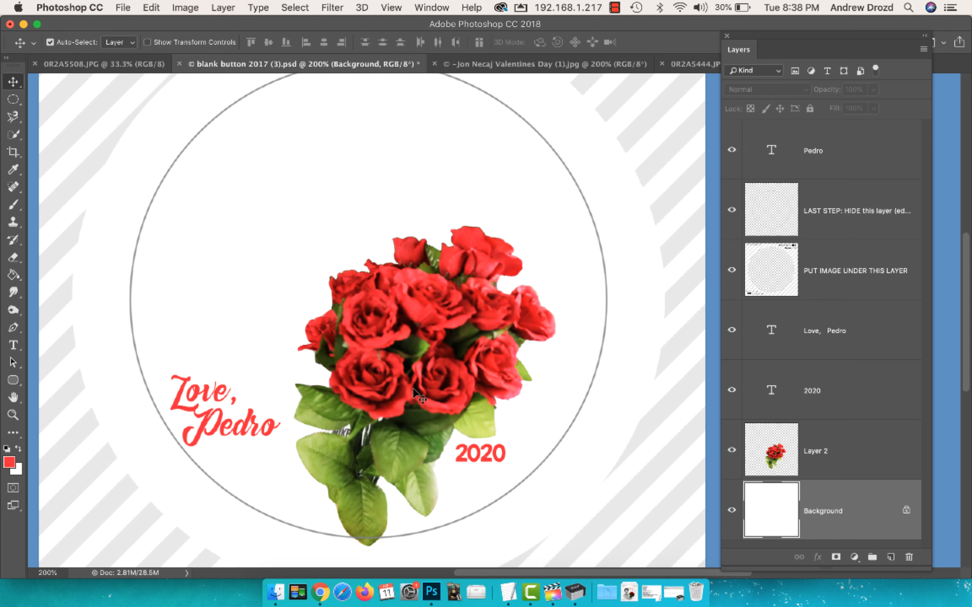
{"action": "left_click", "coordinate": [420, 397]}
{"action": "key", "text": "Delete"}
{"action": "left_click", "coordinate": [487, 451]}
{"action": "key", "text": "Delete"}
{"action": "left_click", "coordinate": [247, 421]}
{"action": "key", "text": "Delete"}
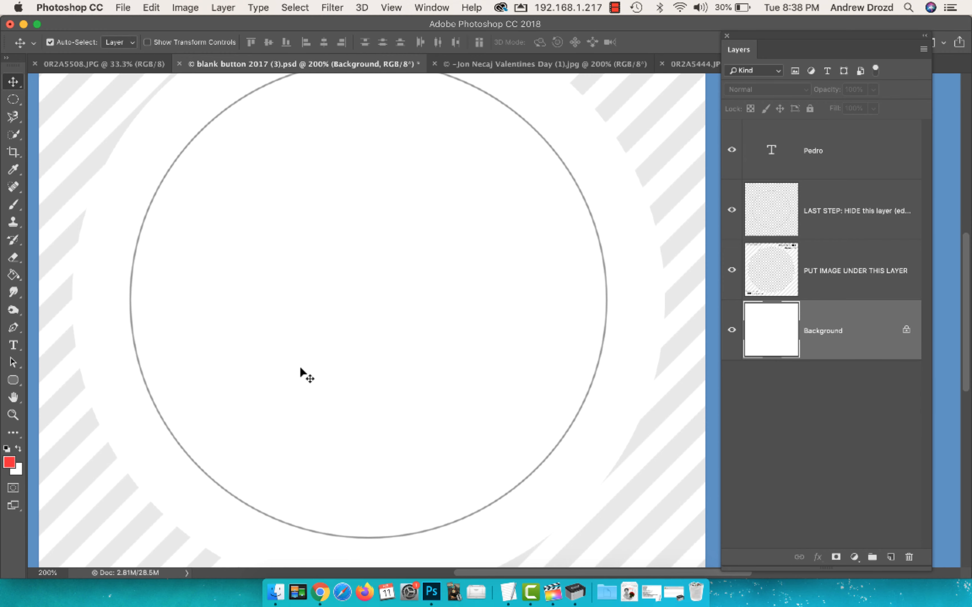
Review the finished 2018 sample button and the 0R2A5444.JPG photo of the subject holding roses
{"action": "left_click", "coordinate": [490, 65]}
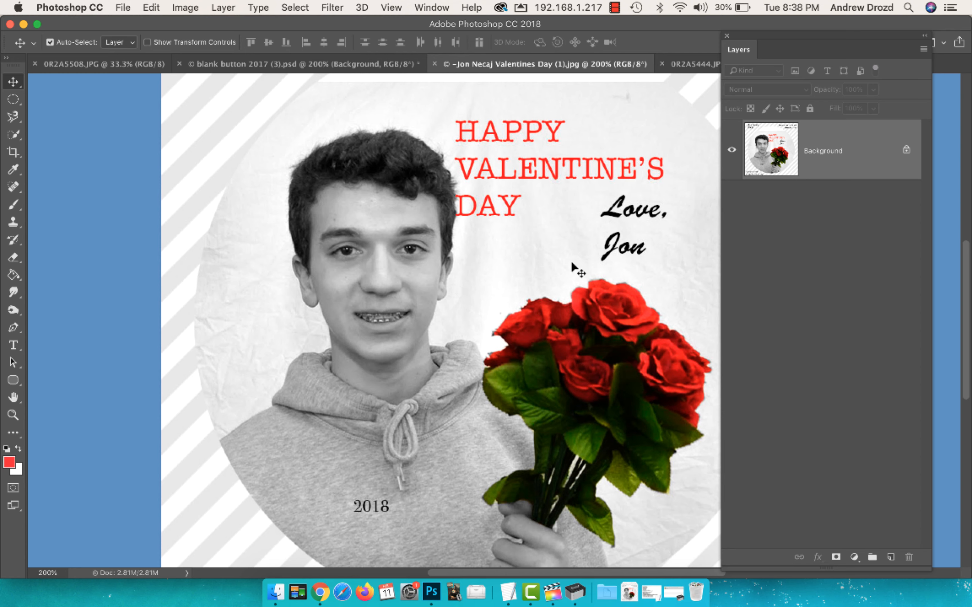
{"action": "scroll", "coordinate": [554, 259], "scroll_direction": "right", "scroll_amount": 3}
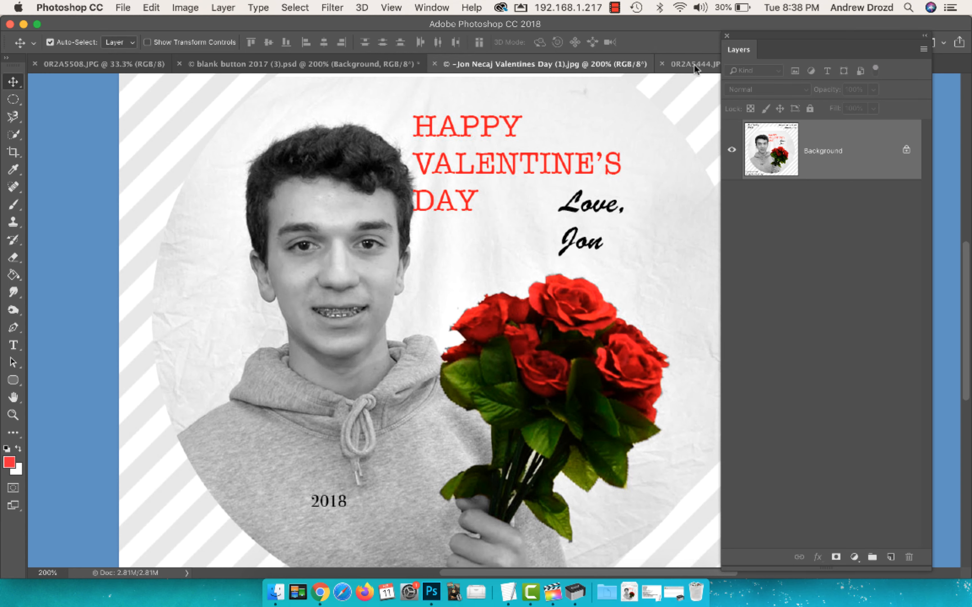
{"action": "left_click", "coordinate": [694, 65]}
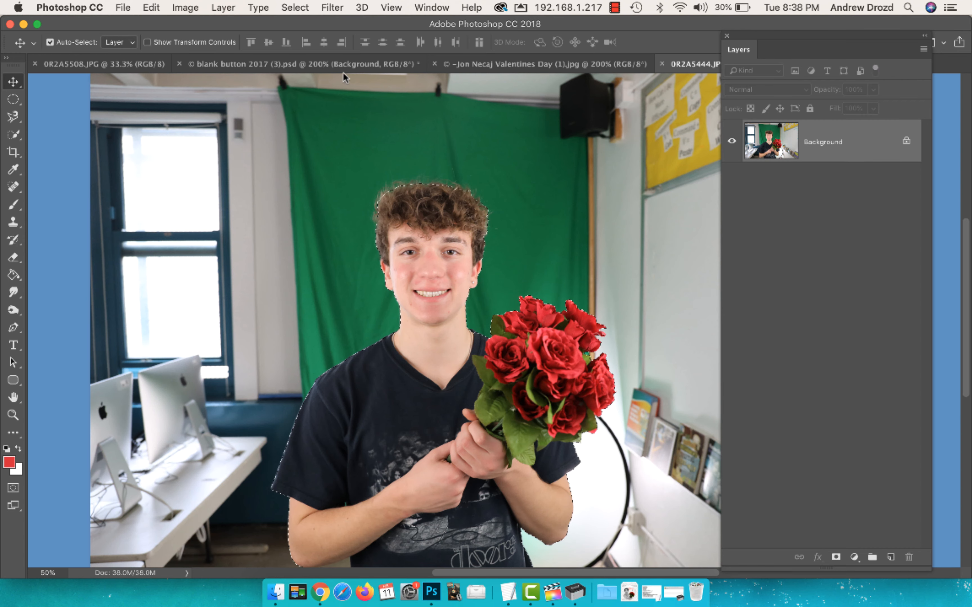
{"action": "left_click", "coordinate": [328, 64]}
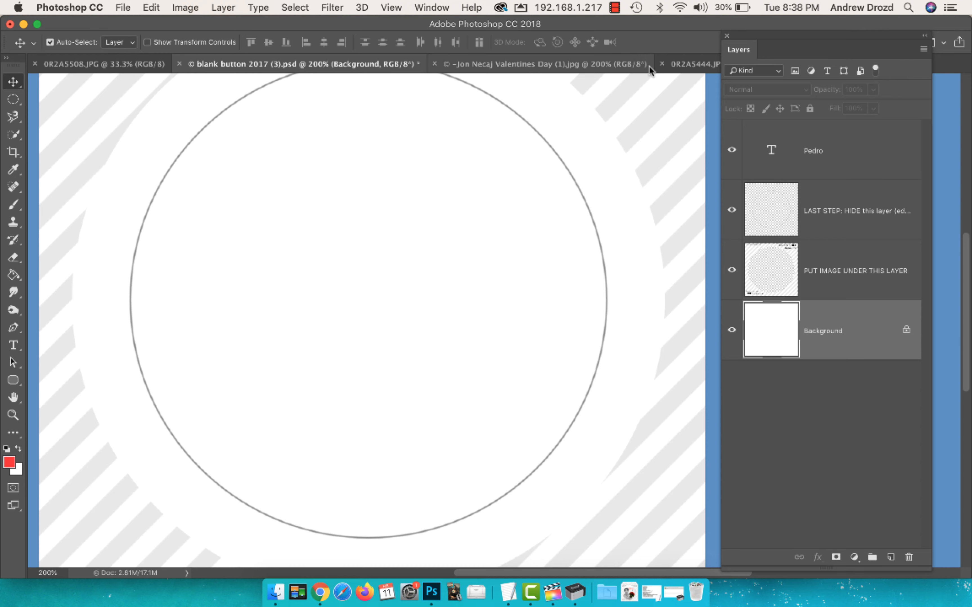
Copy the selected subject from 0R2A5444.JPG into blank button 2017 (3).psd, beneath the "PUT IMAGE UNDER THIS LAYER" layer
{"action": "left_click", "coordinate": [682, 64]}
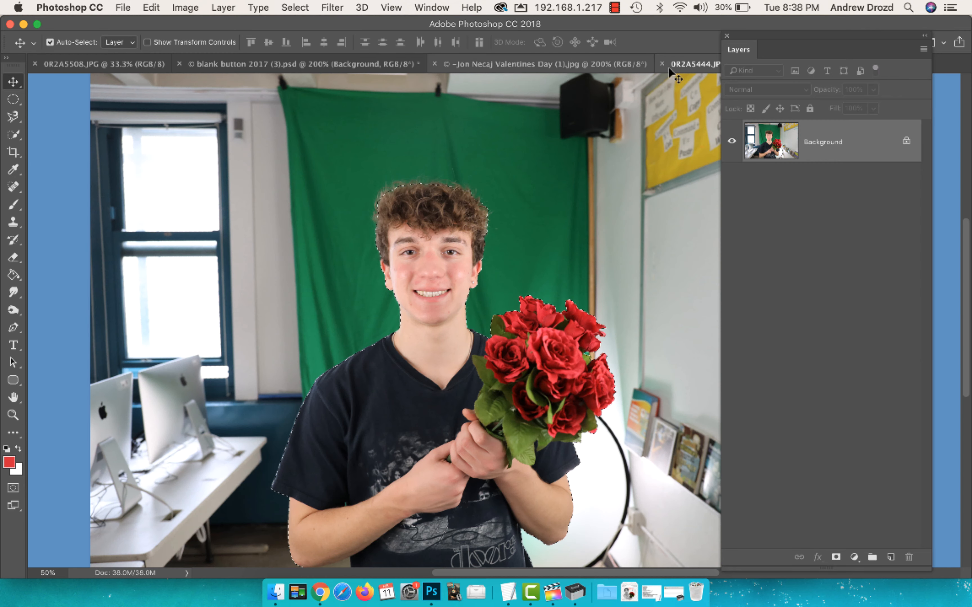
{"action": "left_click", "coordinate": [266, 66]}
{"action": "key", "text": "super+v"}
{"action": "left_click_drag", "start_coordinate": [492, 258], "coordinate": [232, 285]}
Free-transform the pasted portrait and scale it down proportionally to 33%
{"action": "key", "text": "super+minus"}
{"action": "key", "text": "super+minus"}
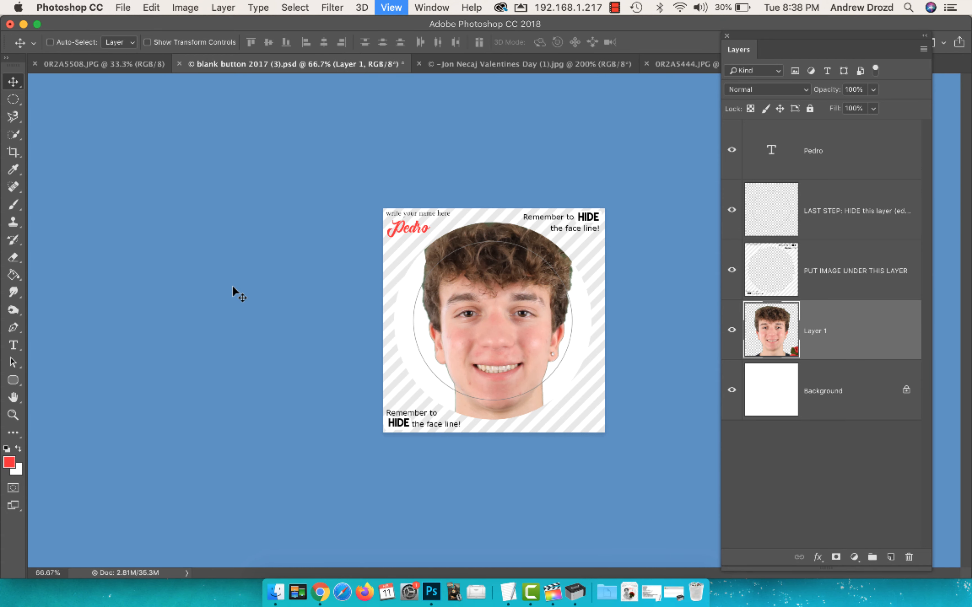
{"action": "key", "text": "super+t"}
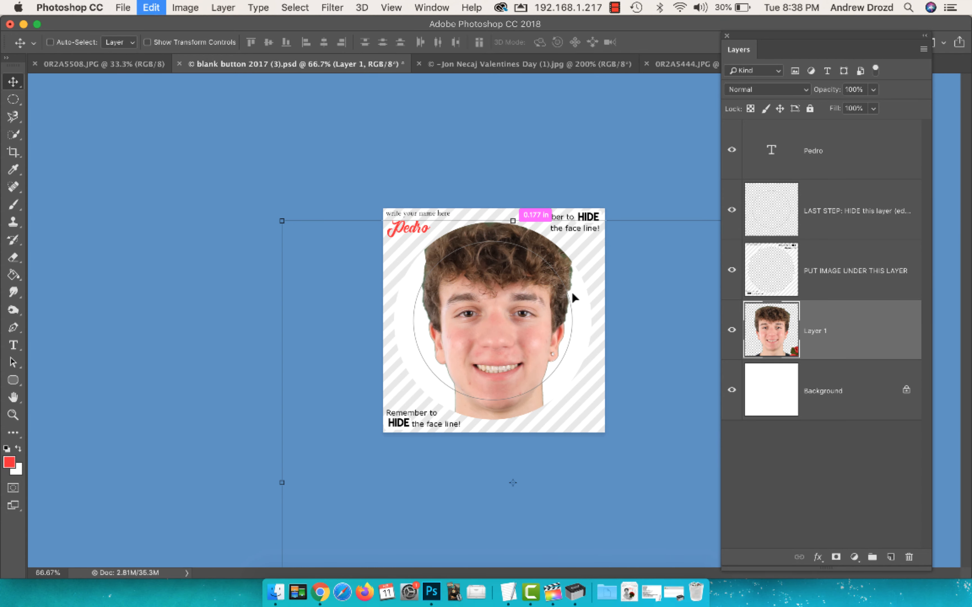
{"action": "left_click_drag", "start_coordinate": [284, 222], "coordinate": [401, 354]}
{"action": "left_click_drag", "start_coordinate": [475, 351], "coordinate": [400, 205]}
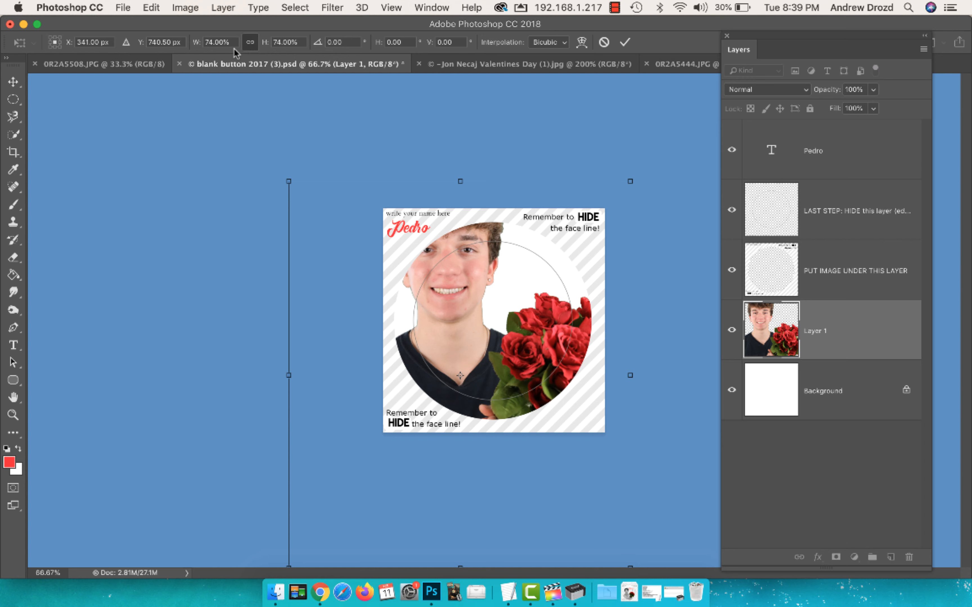
{"action": "left_click_drag", "start_coordinate": [235, 42], "coordinate": [204, 36]}
{"action": "type", "text": "33"}
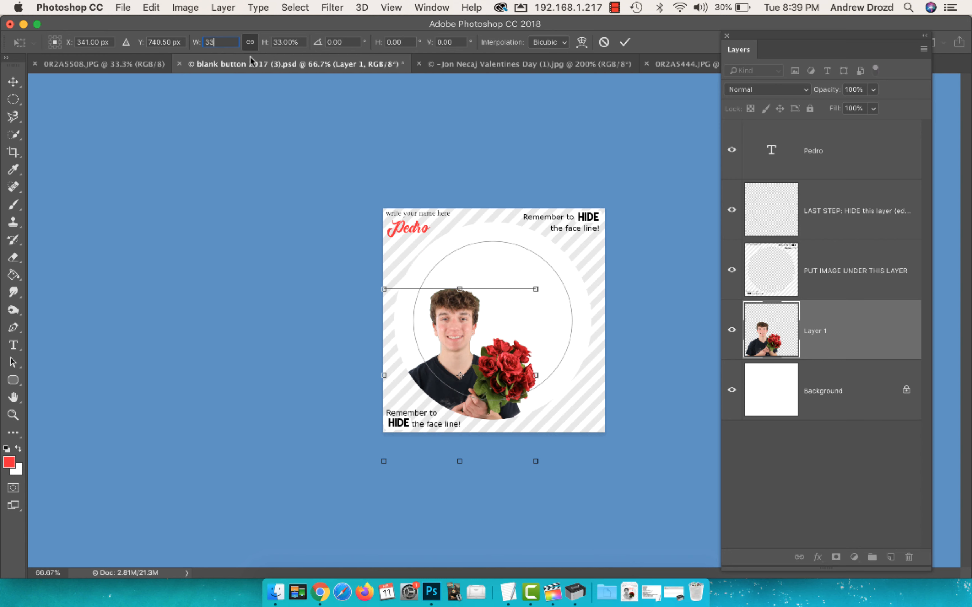
Enlarge the portrait proportionally to about 37.5%, position the face and bouquet over the circle, and commit the transform
{"action": "left_click_drag", "start_coordinate": [463, 320], "coordinate": [455, 330]}
{"action": "key", "text": "super+plus"}
{"action": "key", "text": "super+plus"}
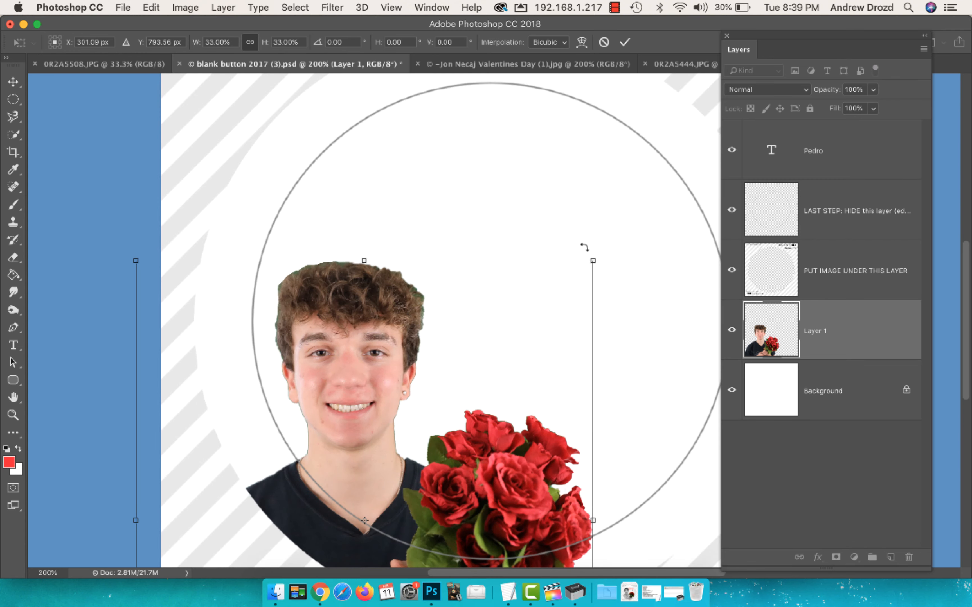
{"action": "left_click_drag", "start_coordinate": [590, 261], "coordinate": [599, 181]}
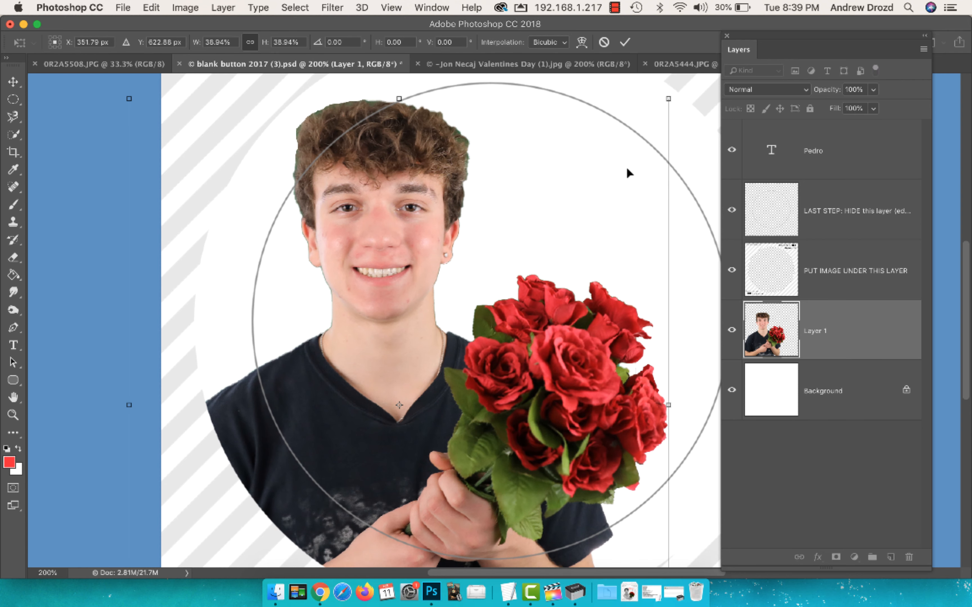
{"action": "left_click_drag", "start_coordinate": [668, 98], "coordinate": [642, 121]}
{"action": "left_click_drag", "start_coordinate": [578, 207], "coordinate": [583, 196]}
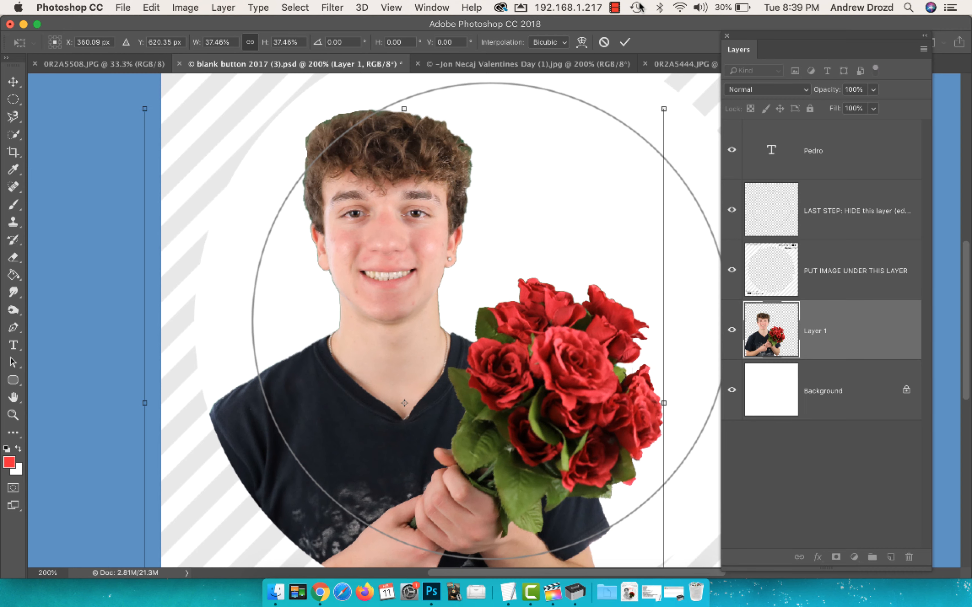
{"action": "left_click", "coordinate": [623, 43]}
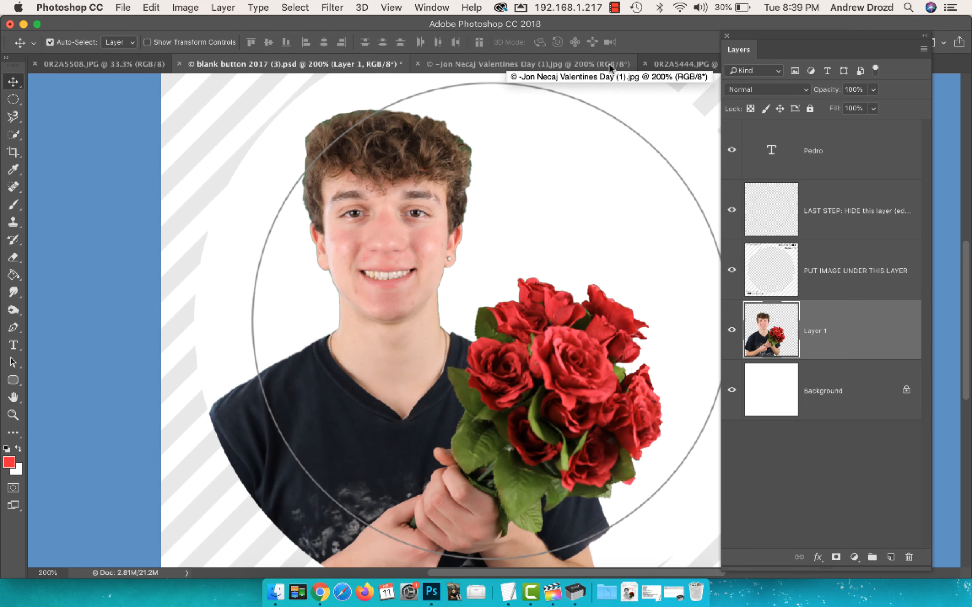
Select the rose bouquet on Layer 1 by tracing its outline with the Magnetic Lasso tool
{"action": "key", "text": "super+minus"}
{"action": "key", "text": "super+minus"}
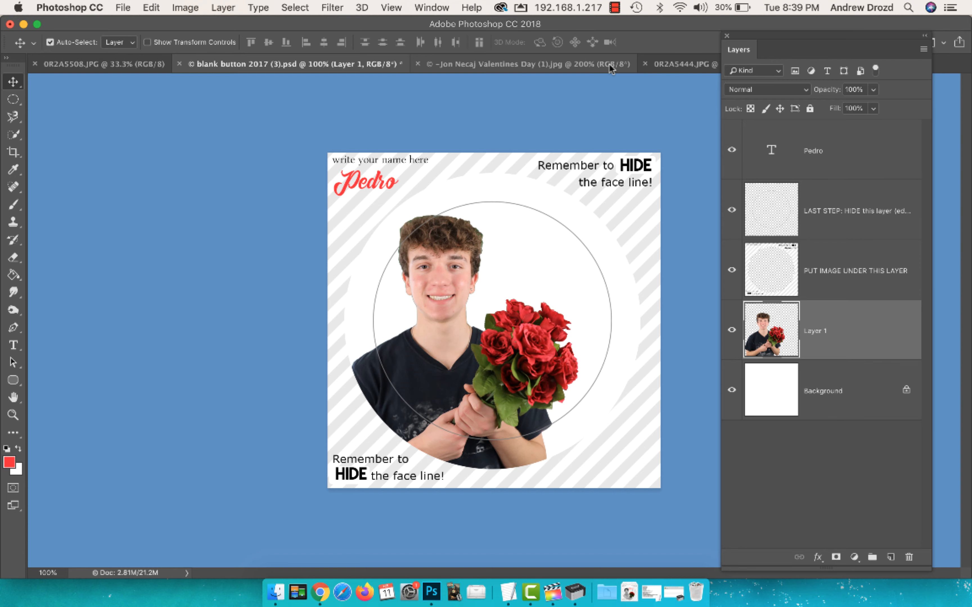
{"action": "key", "text": "super+plus"}
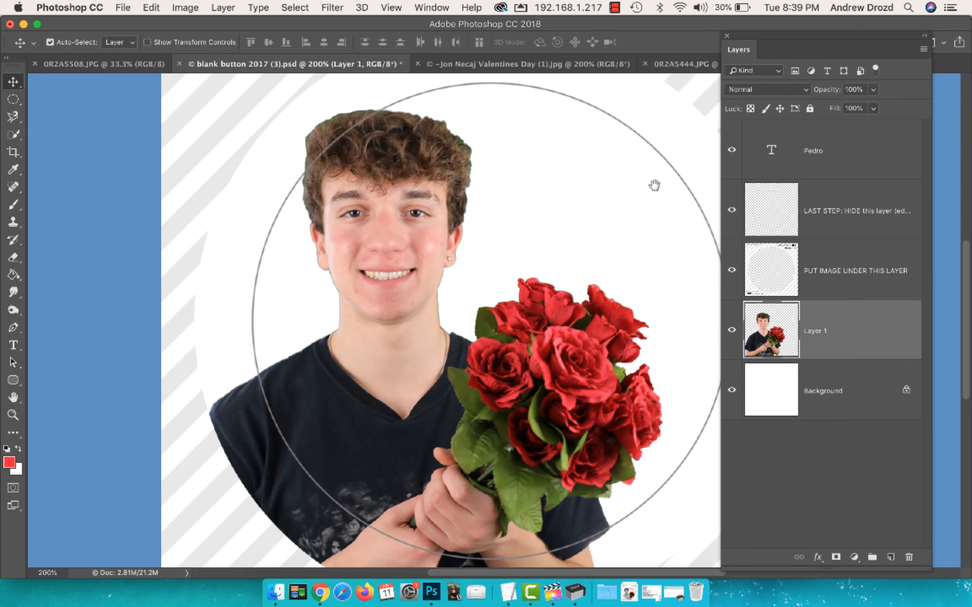
{"action": "left_click_drag", "start_coordinate": [654, 185], "coordinate": [554, 95]}
{"action": "left_click", "coordinate": [13, 116]}
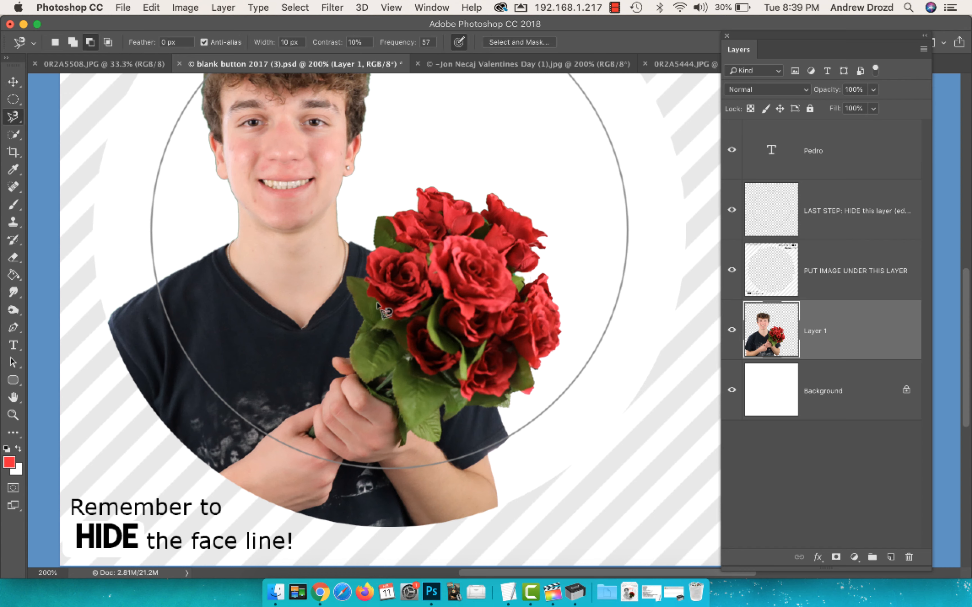
{"action": "left_click", "coordinate": [369, 225]}
{"action": "left_click", "coordinate": [344, 276]}
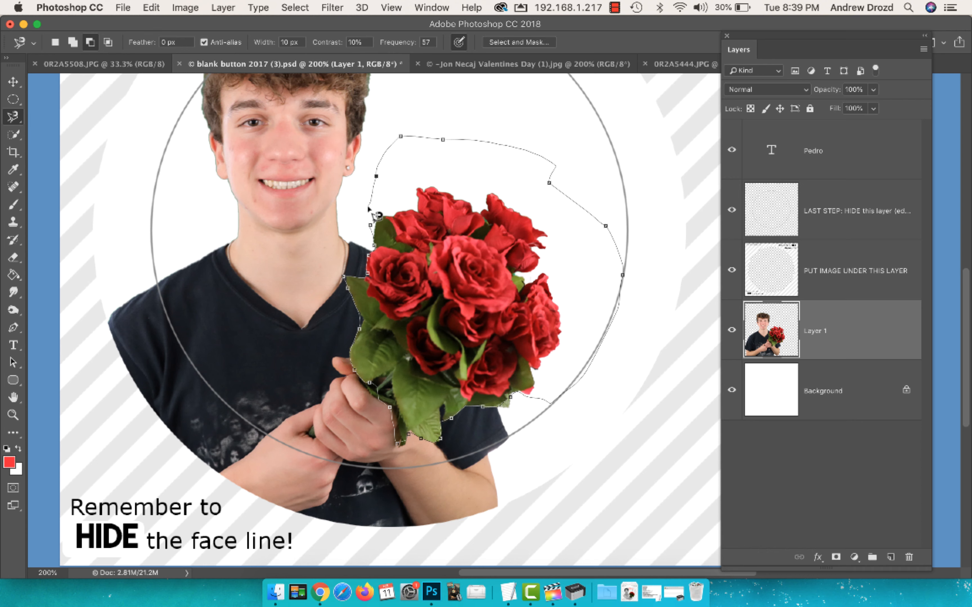
{"action": "left_click", "coordinate": [369, 224]}
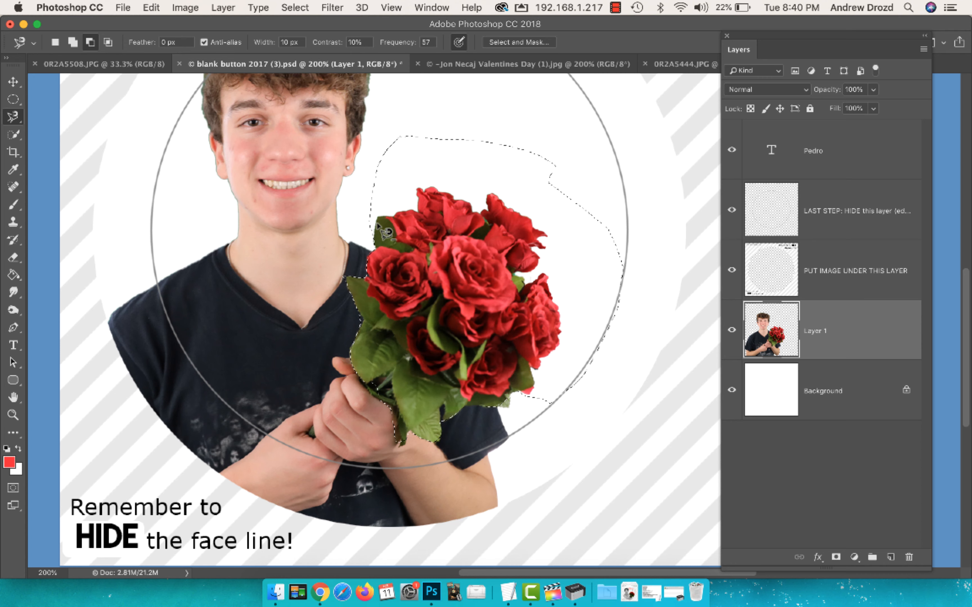
Copy the selected bouquet to its own layer and align the copy over the original roses
{"action": "key", "text": "super+j"}
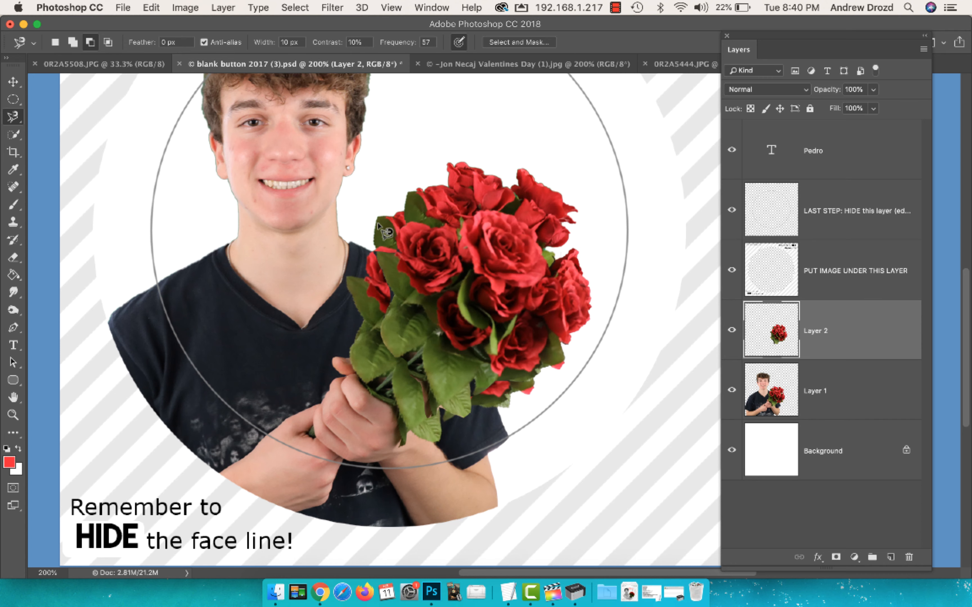
{"action": "key", "text": "v"}
{"action": "left_click_drag", "start_coordinate": [468, 238], "coordinate": [438, 283]}
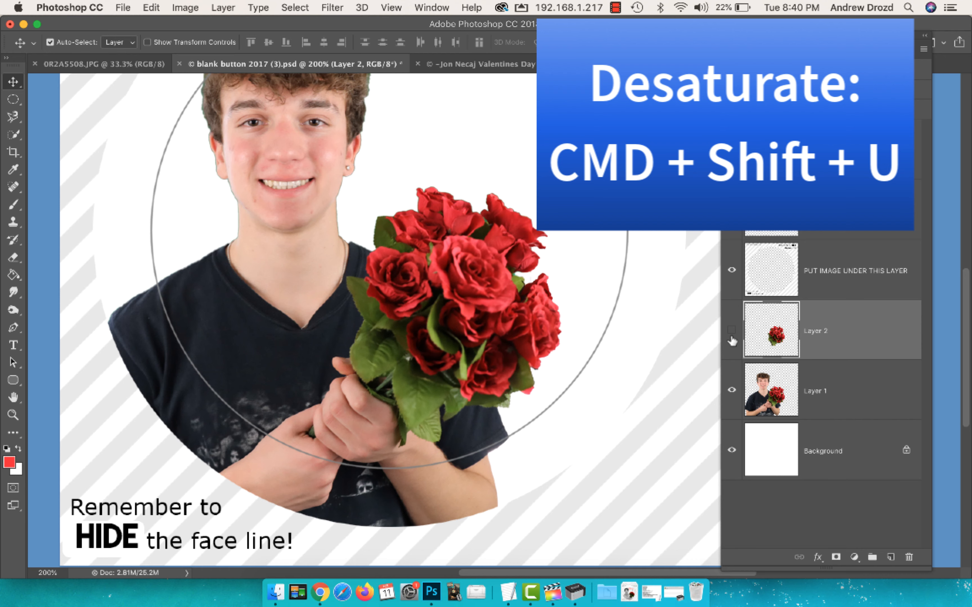
Desaturate the portrait on Layer 1, leaving the bouquet copy on Layer 2 in color
{"action": "left_click", "coordinate": [838, 396]}
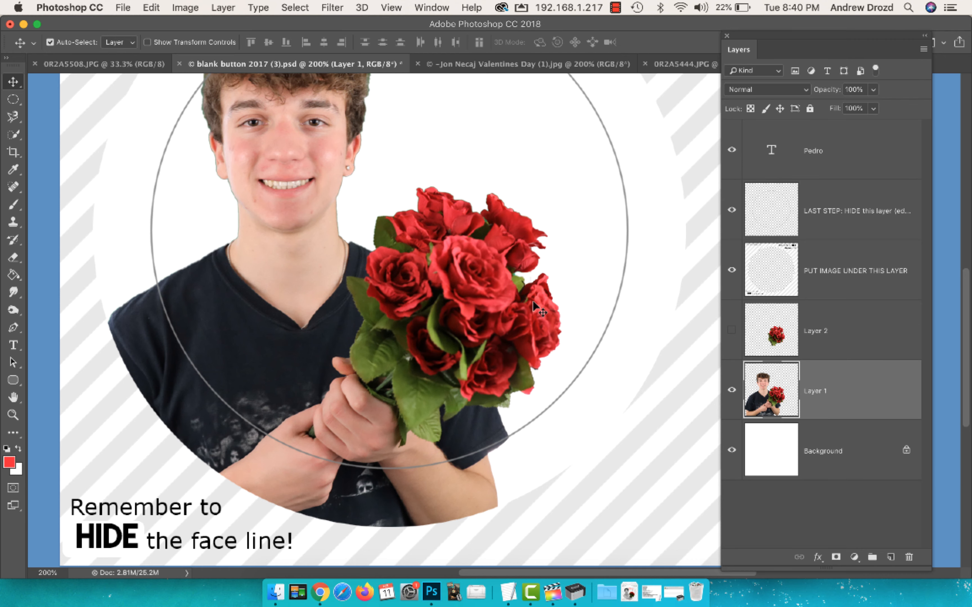
{"action": "key", "text": "super+shift+u"}
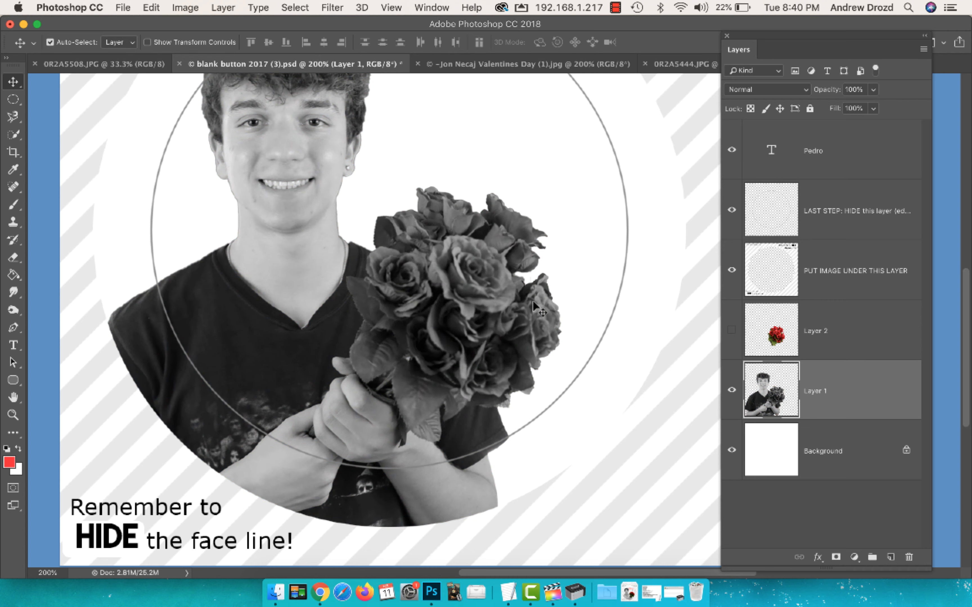
Brighten and add contrast to the black-and-white portrait with Levels, using input values of 10, 1.23 and 232
{"action": "scroll", "coordinate": [450, 357], "scroll_direction": "up", "scroll_amount": 3}
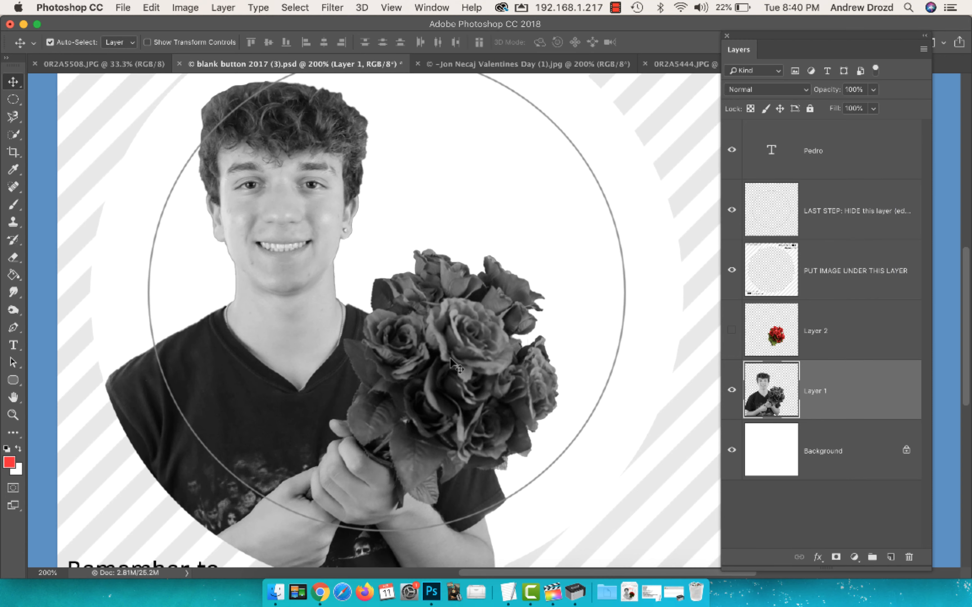
{"action": "key", "text": "super+l"}
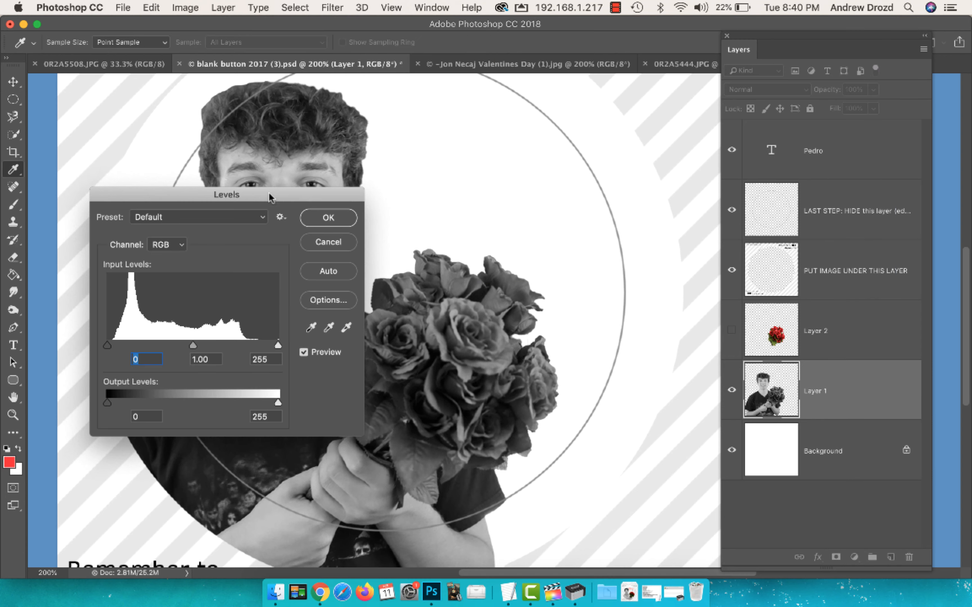
{"action": "left_click_drag", "start_coordinate": [241, 202], "coordinate": [525, 91]}
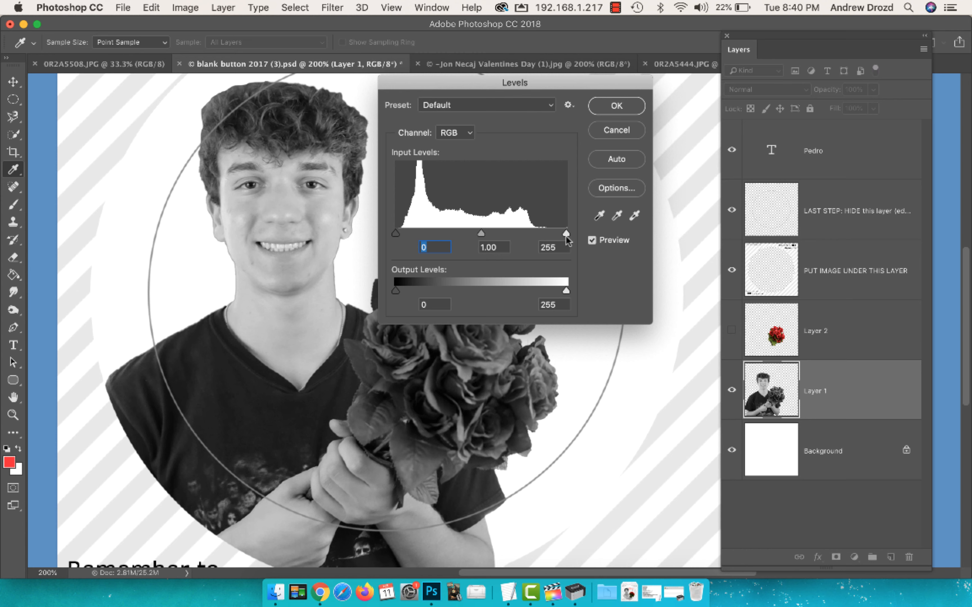
{"action": "key", "text": "alt"}
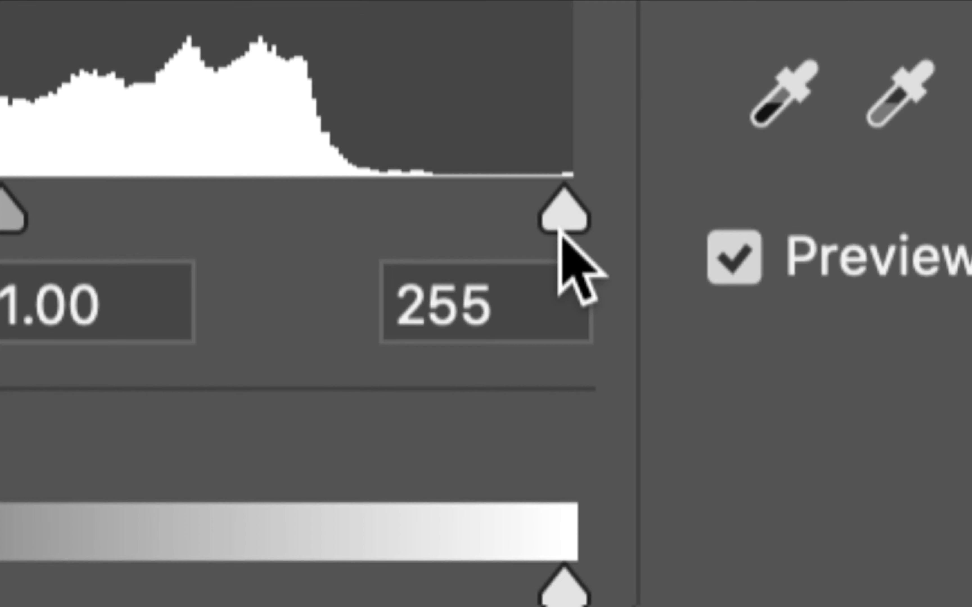
{"action": "left_click_drag", "start_coordinate": [563, 221], "coordinate": [580, 240]}
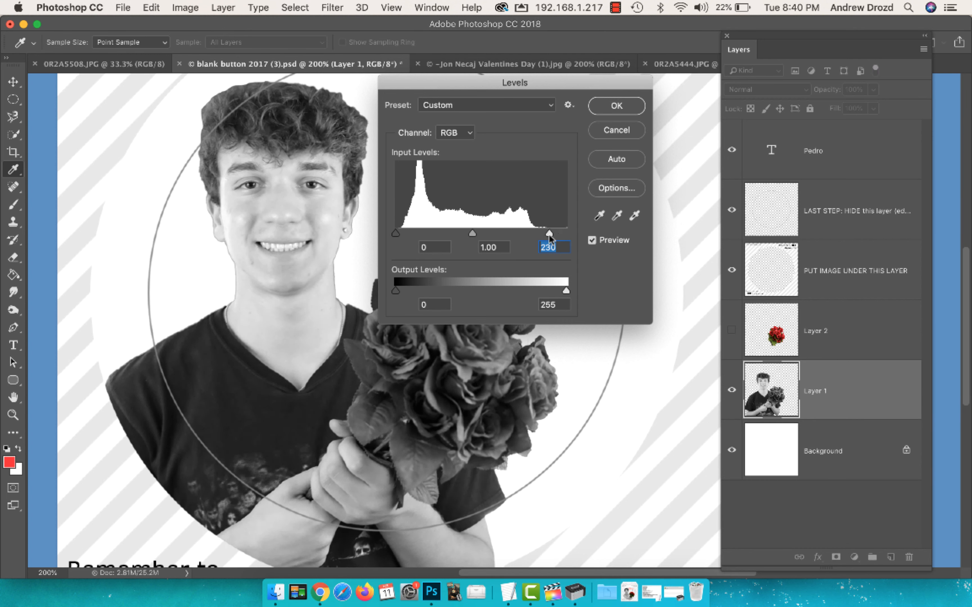
{"action": "left_click_drag", "start_coordinate": [548, 234], "coordinate": [551, 235]}
{"action": "left_click_drag", "start_coordinate": [396, 233], "coordinate": [402, 236]}
{"action": "left_click", "coordinate": [438, 246]}
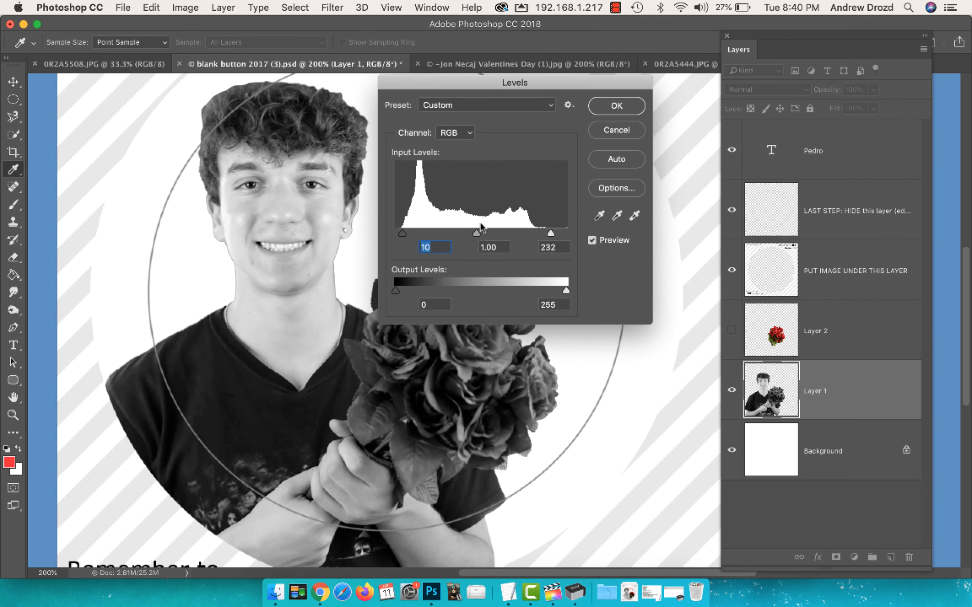
{"action": "left_click_drag", "start_coordinate": [472, 234], "coordinate": [467, 235]}
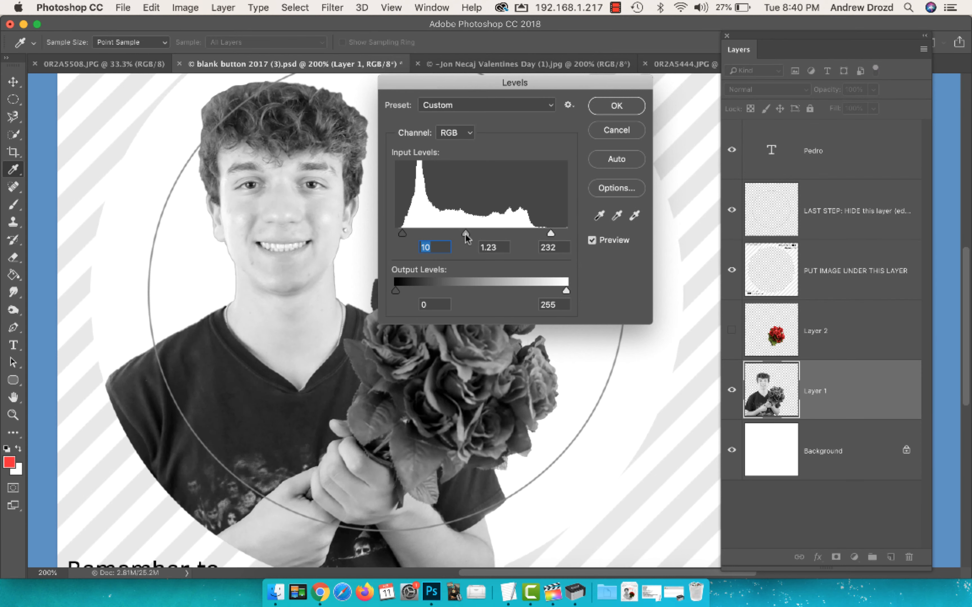
{"action": "left_click", "coordinate": [610, 105]}
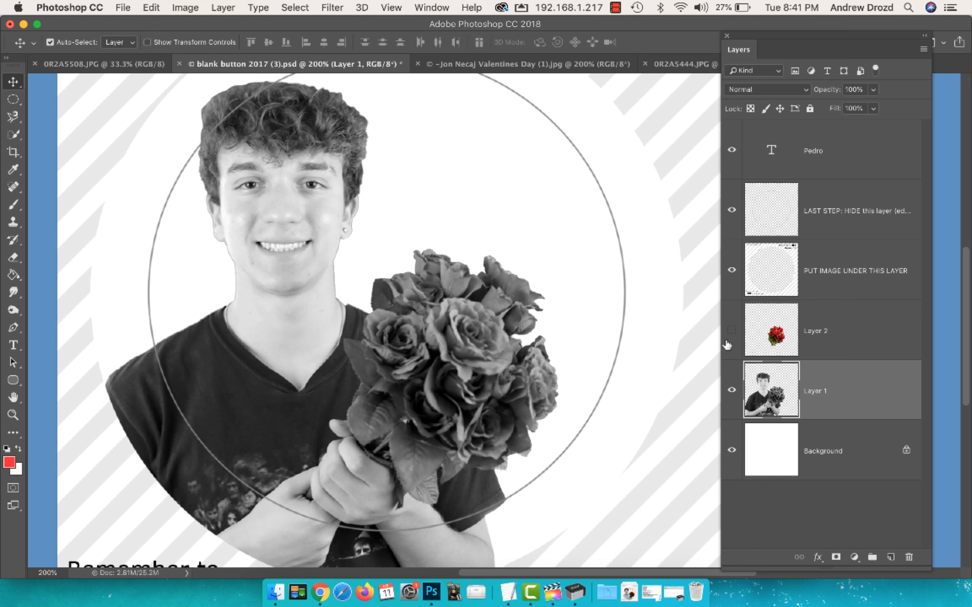
Show the color bouquet on Layer 2 and nudge it into alignment over the black-and-white roses
{"action": "left_click", "coordinate": [767, 334]}
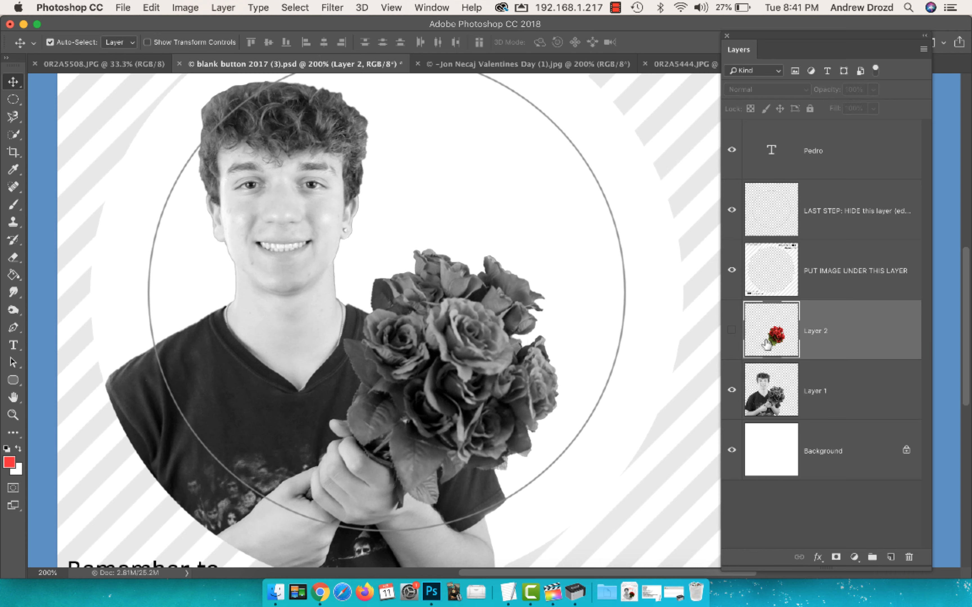
{"action": "left_click", "coordinate": [732, 331]}
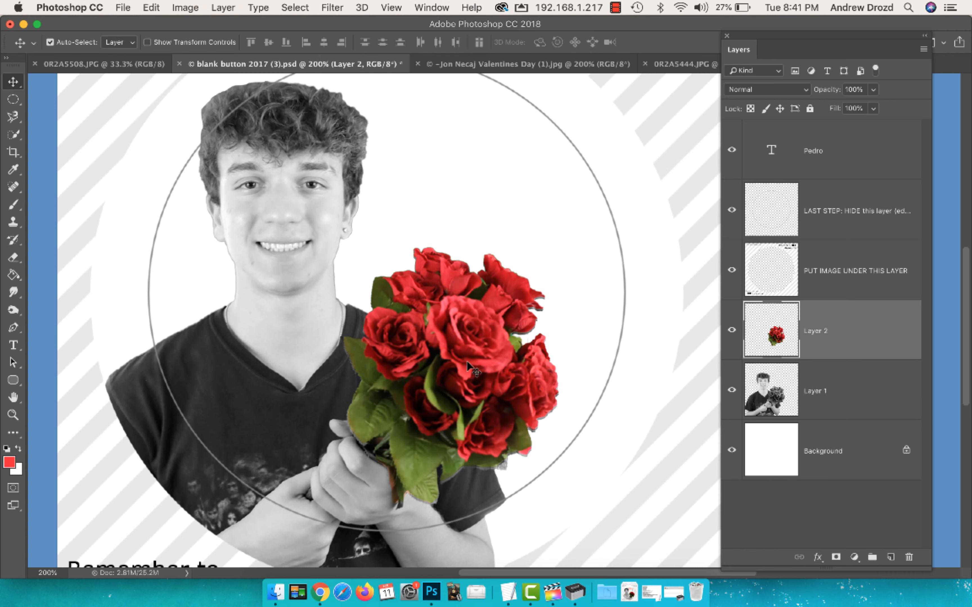
{"action": "left_click_drag", "start_coordinate": [462, 367], "coordinate": [464, 365]}
{"action": "key", "text": "Down"}
{"action": "key", "text": "Down"}
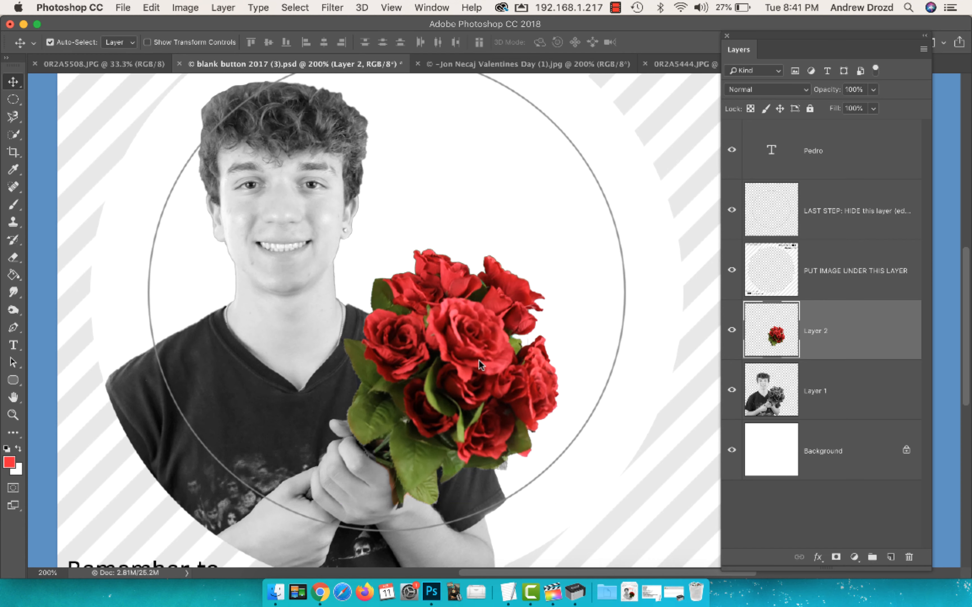
{"action": "key", "text": "Up"}
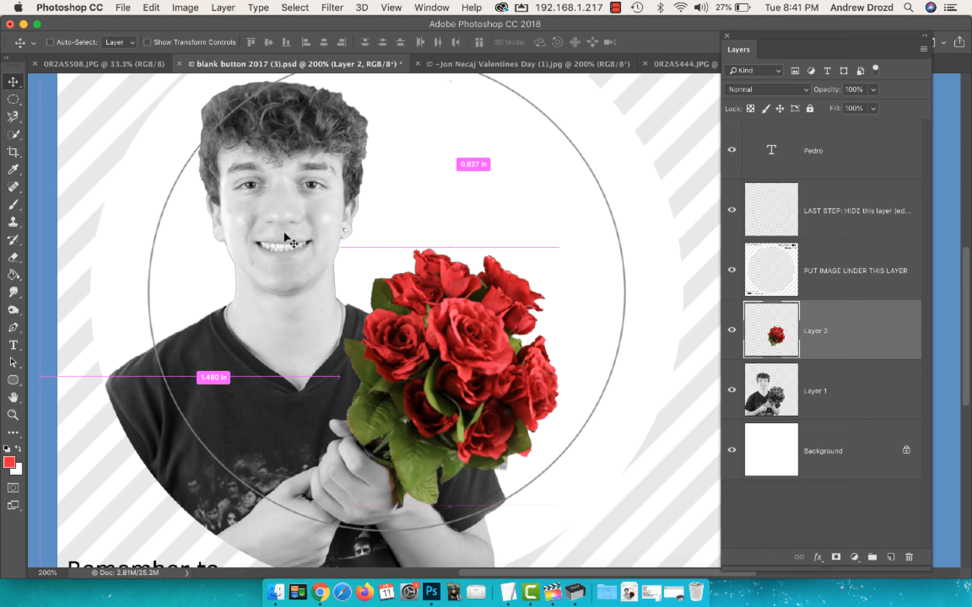
Brighten the color bouquet with Curves, mapping input 168 to output 226 and input 29 to output 41
{"action": "key", "text": "super+m"}
{"action": "left_click_drag", "start_coordinate": [539, 132], "coordinate": [680, 160]}
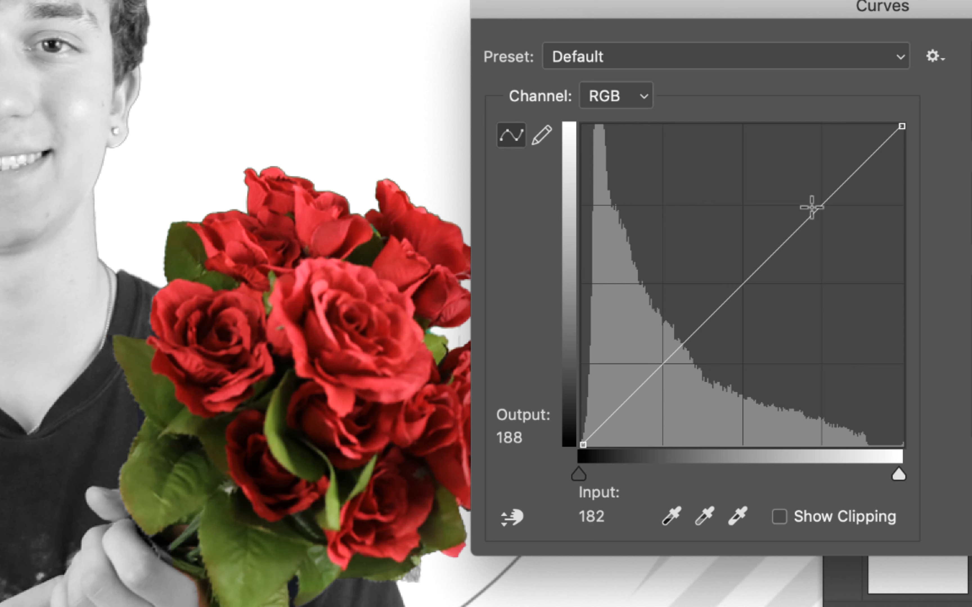
{"action": "left_click_drag", "start_coordinate": [812, 215], "coordinate": [804, 180]}
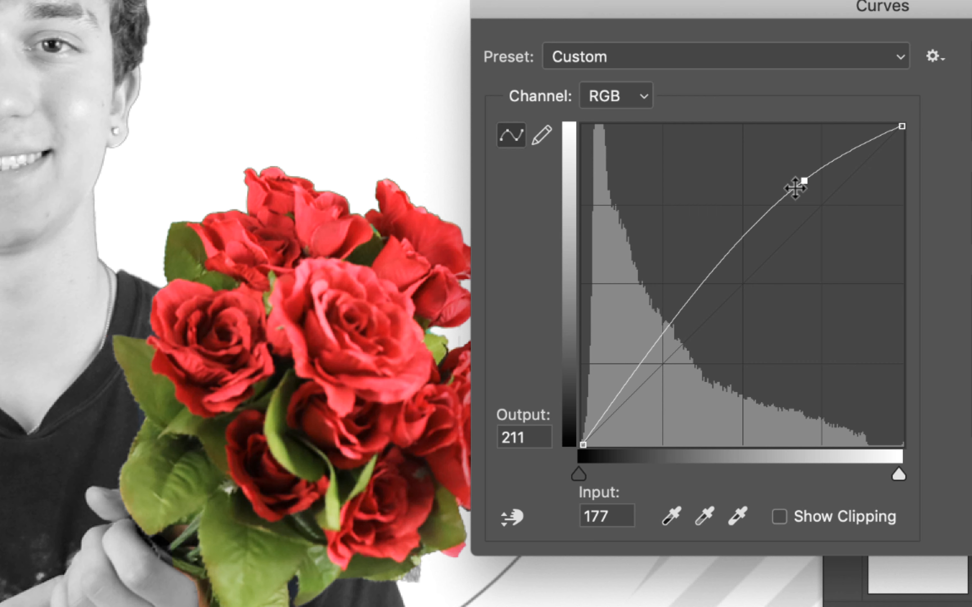
{"action": "left_click_drag", "start_coordinate": [804, 181], "coordinate": [792, 163]}
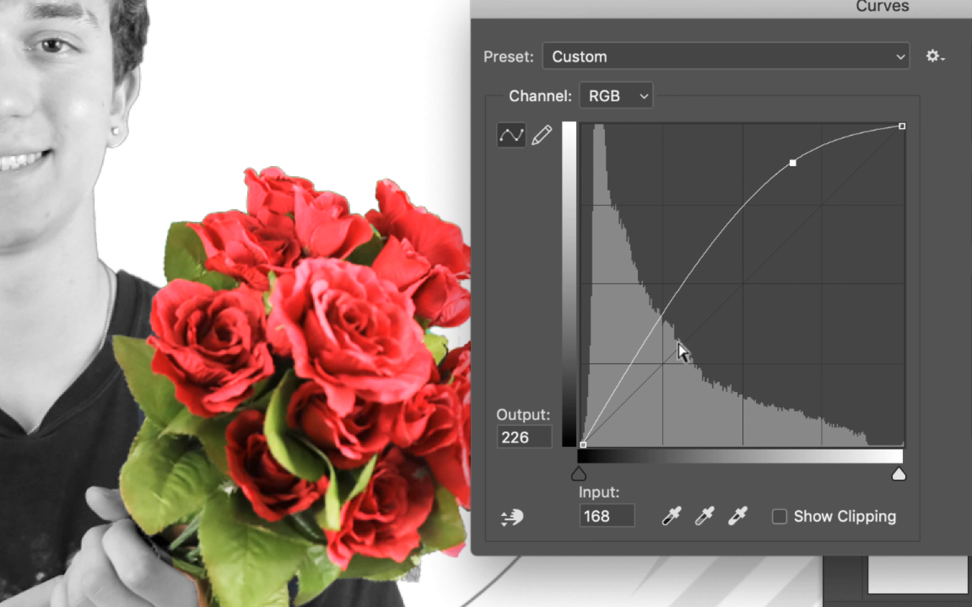
{"action": "left_click", "coordinate": [619, 394]}
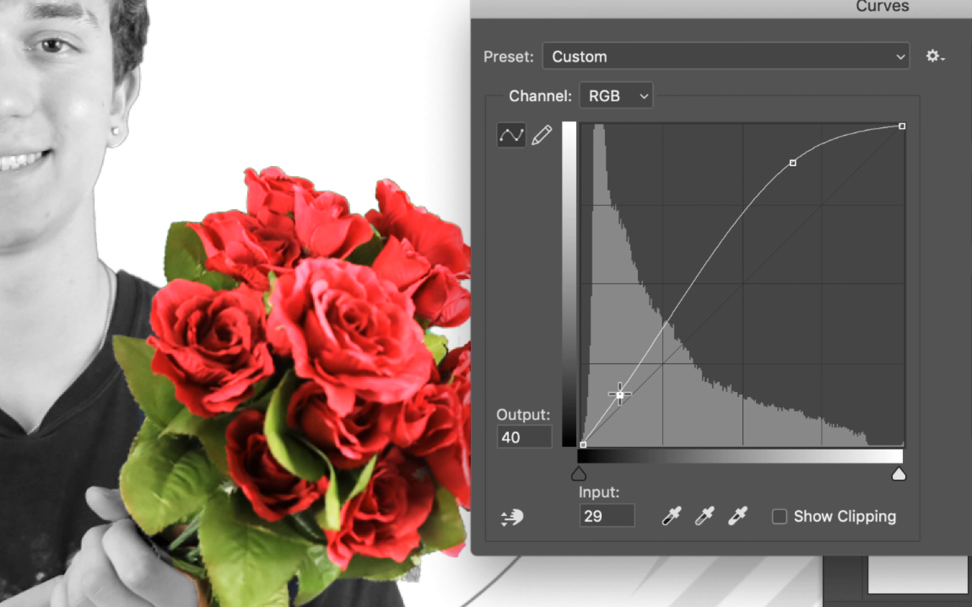
{"action": "left_click_drag", "start_coordinate": [619, 394], "coordinate": [619, 394]}
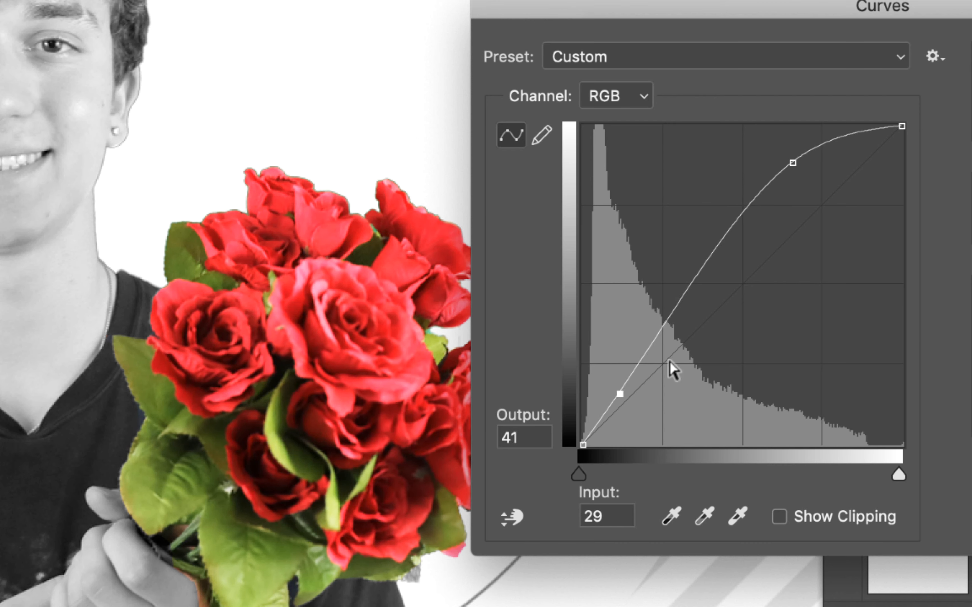
{"action": "key", "text": "Return"}
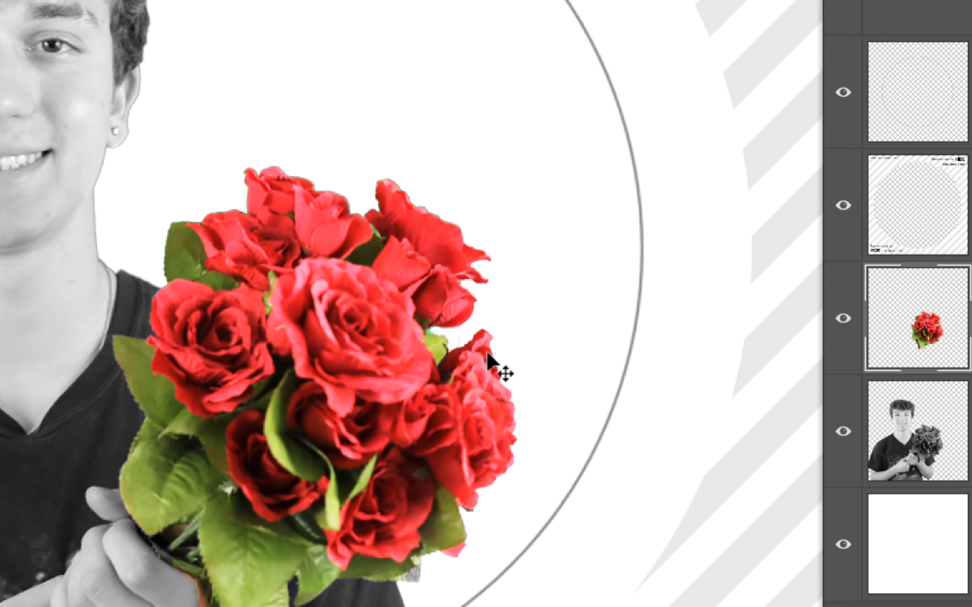
Compare the bouquet before and after the Curves adjustment, examining the roses up close
{"action": "key", "text": "ctrl+z"}
{"action": "key", "text": "ctrl+z"}
{"action": "key", "text": "ctrl+z"}
{"action": "key", "text": "ctrl+z"}
{"action": "key", "text": "ctrl+z"}
{"action": "key", "text": "ctrl+z"}
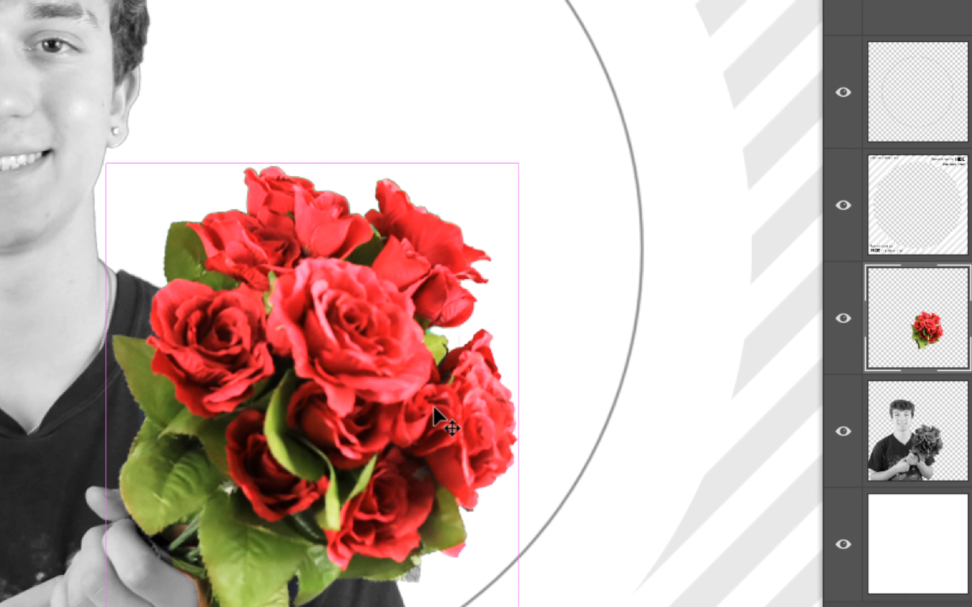
{"action": "key", "text": "ctrl+plus"}
{"action": "key", "text": "ctrl+z"}
{"action": "key", "text": "ctrl+z"}
{"action": "key", "text": "space"}
{"action": "left_click_drag", "start_coordinate": [379, 396], "coordinate": [373, 285]}
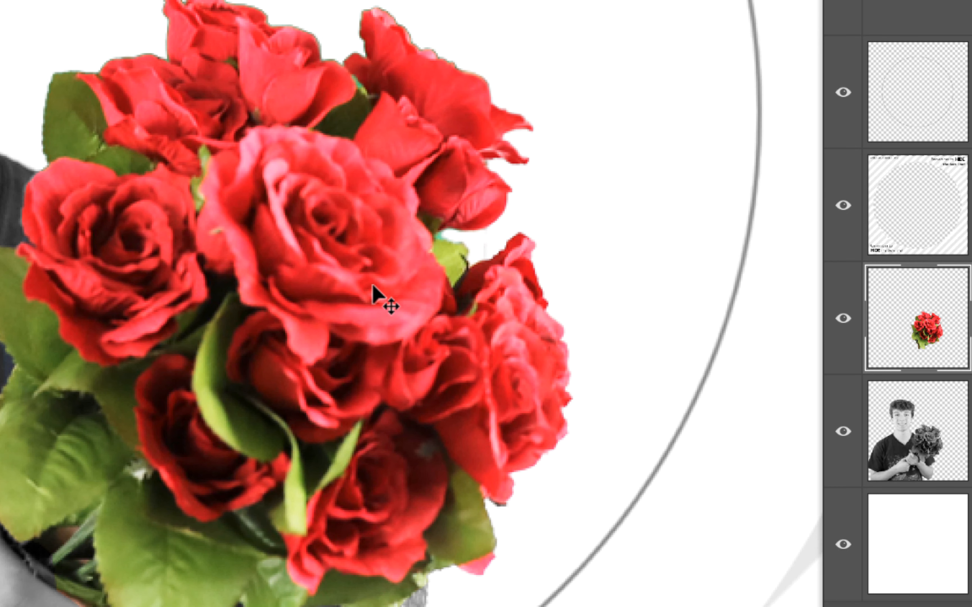
{"action": "key", "text": "ctrl+z"}
{"action": "key", "text": "ctrl+z"}
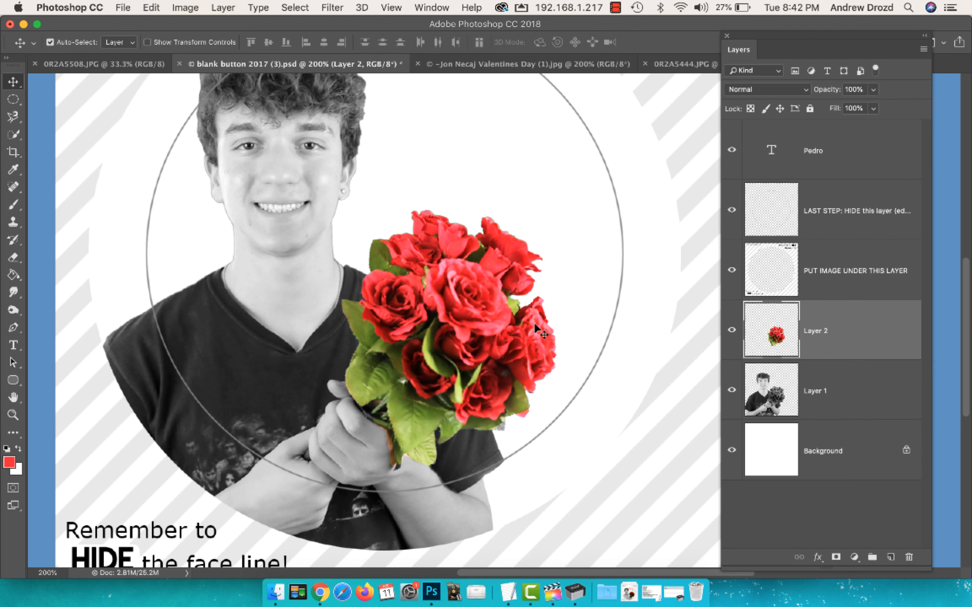
Sample a red from the roses and add the greeting "Happy Valentine's Day" on three lines above the bouquet
{"action": "scroll", "coordinate": [535, 159], "scroll_direction": "up", "scroll_amount": 5}
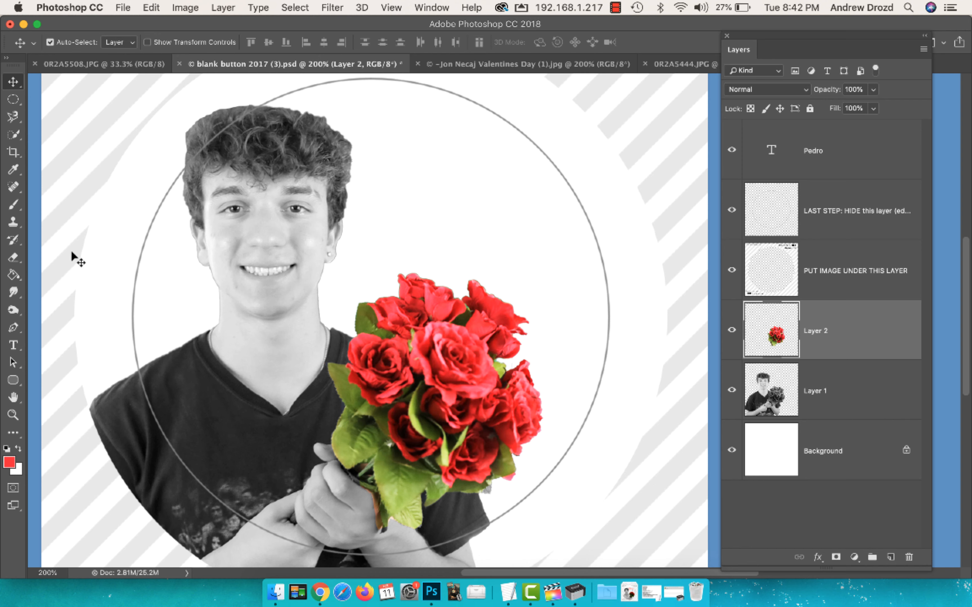
{"action": "key", "text": "i"}
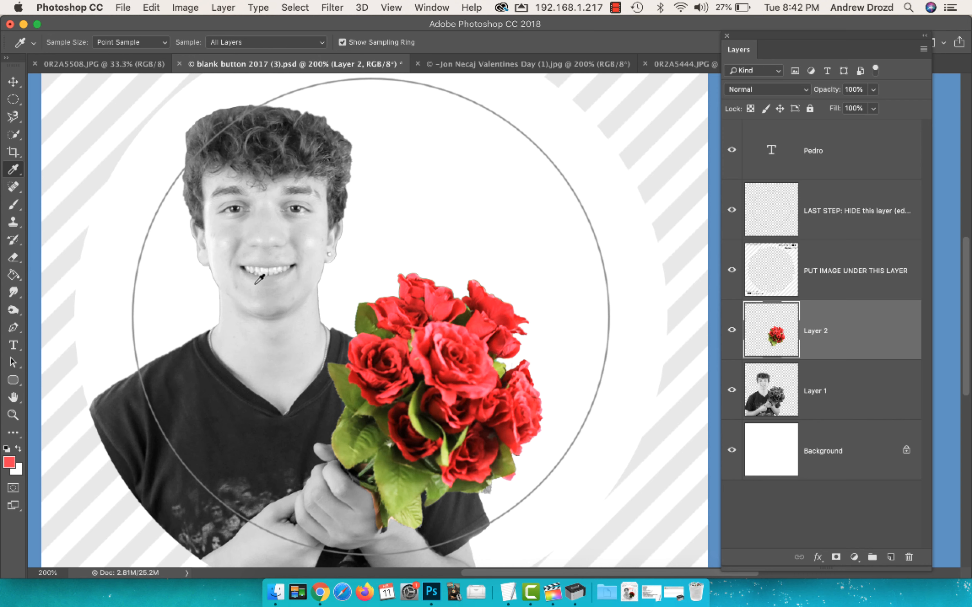
{"action": "left_click", "coordinate": [14, 345]}
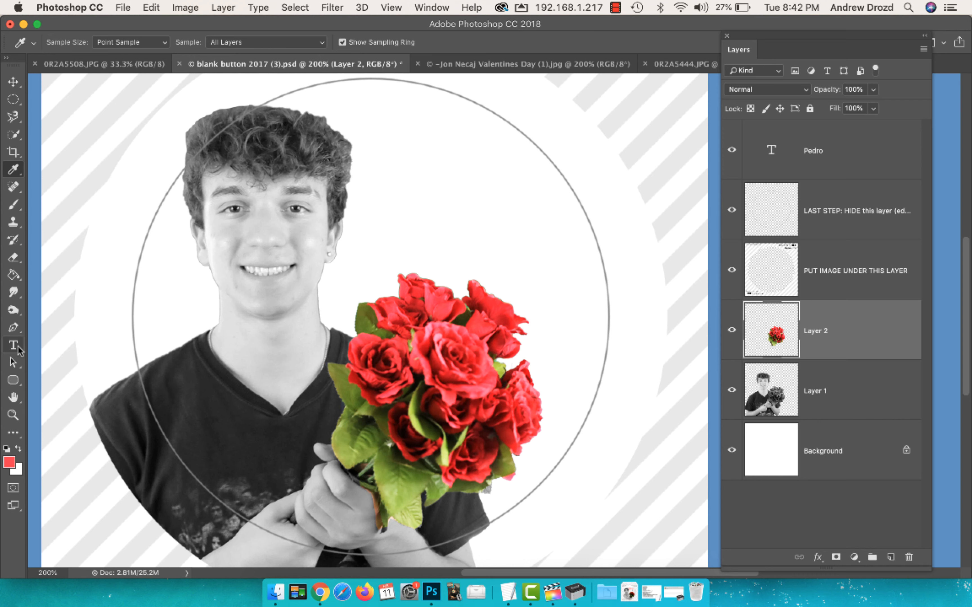
{"action": "left_click", "coordinate": [376, 151]}
{"action": "type", "text": "Happy "}
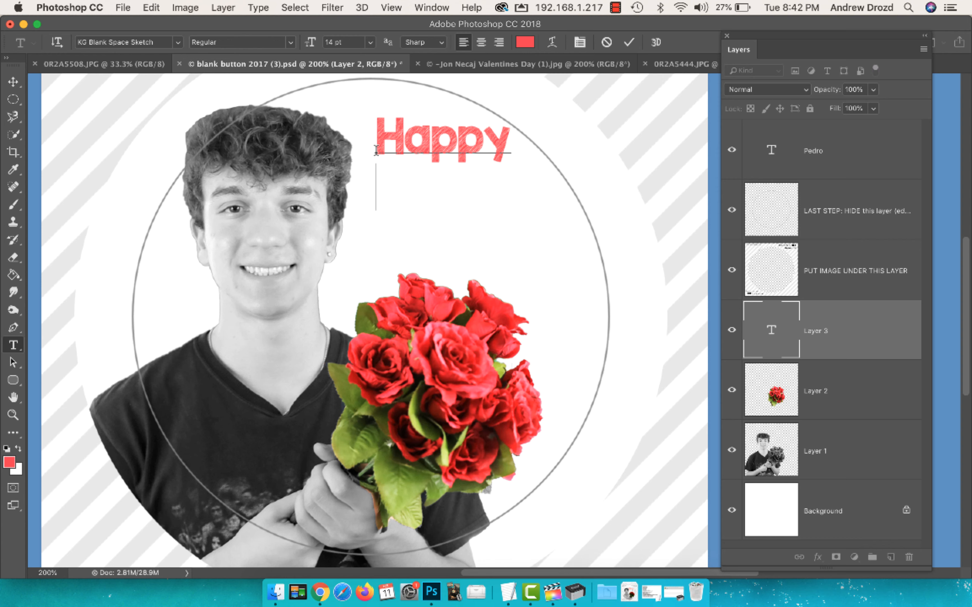
{"action": "type", "text": "Valentine'"}
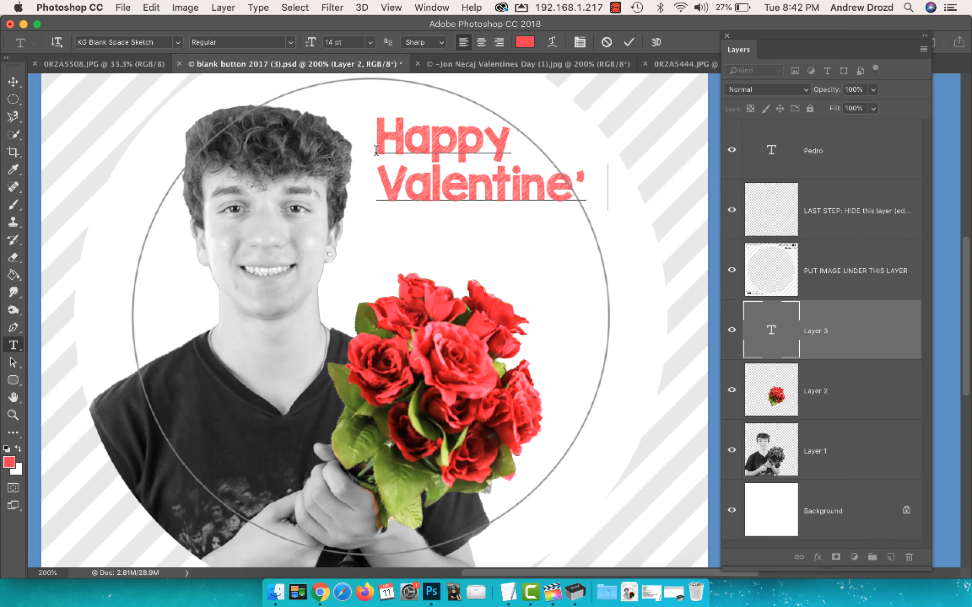
{"action": "type", "text": "s "}
{"action": "type", "text": "Da"}
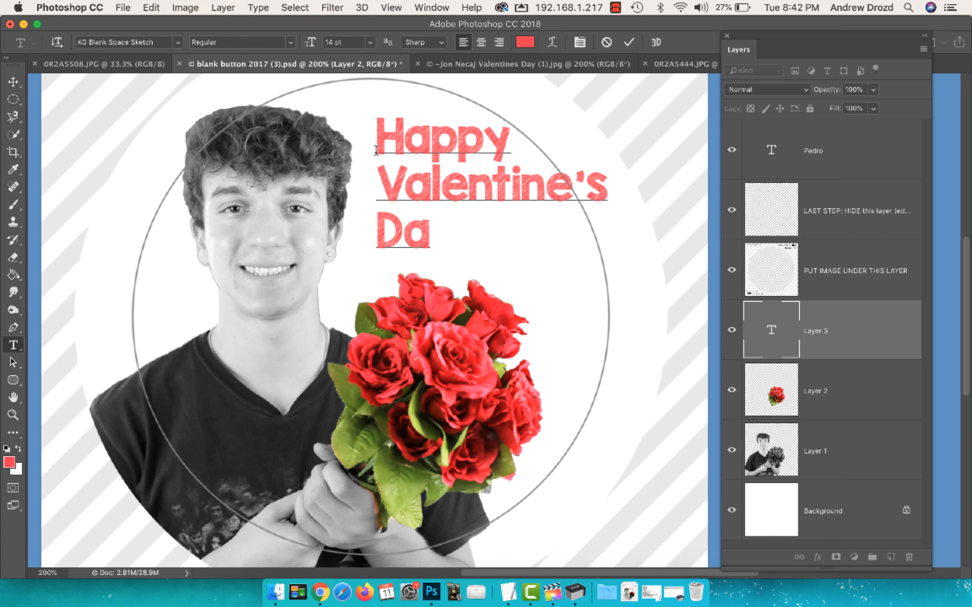
{"action": "type", "text": "y"}
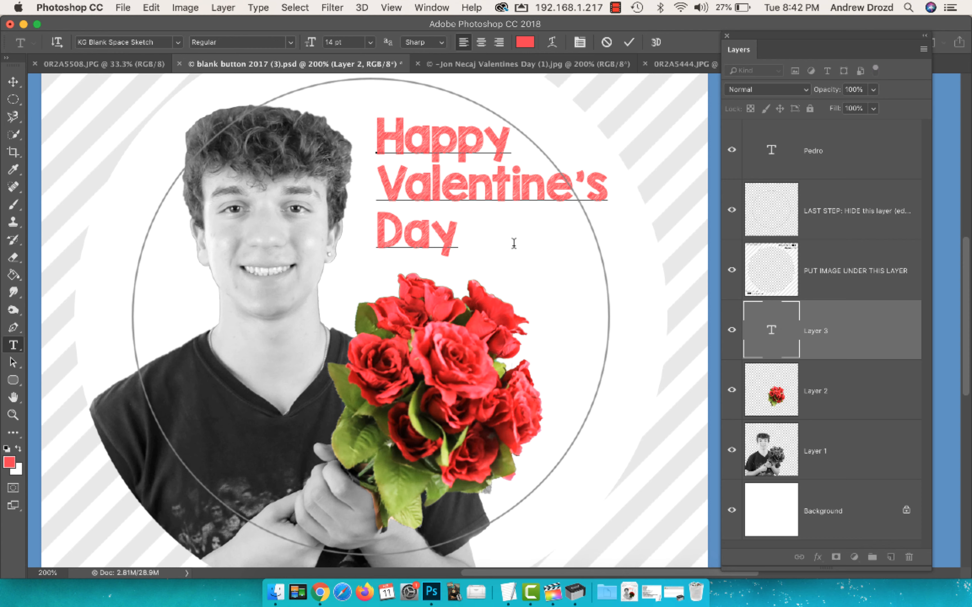
Move the greeting closer to the face above the bouquet and scale it proportionally to 87.58% to fit inside the circle
{"action": "left_click_drag", "start_coordinate": [538, 276], "coordinate": [514, 289]}
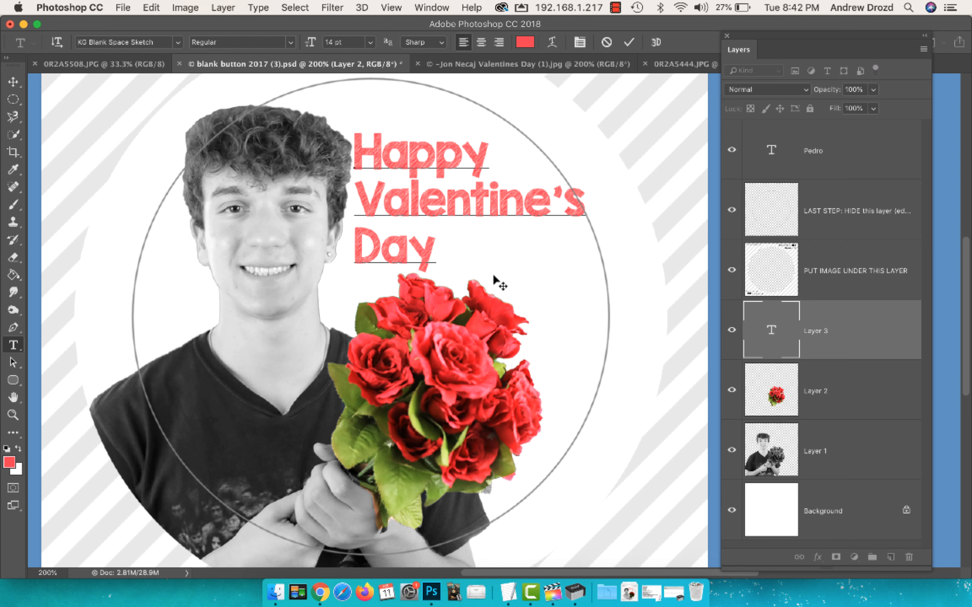
{"action": "left_click", "coordinate": [628, 42]}
{"action": "key", "text": "super+t"}
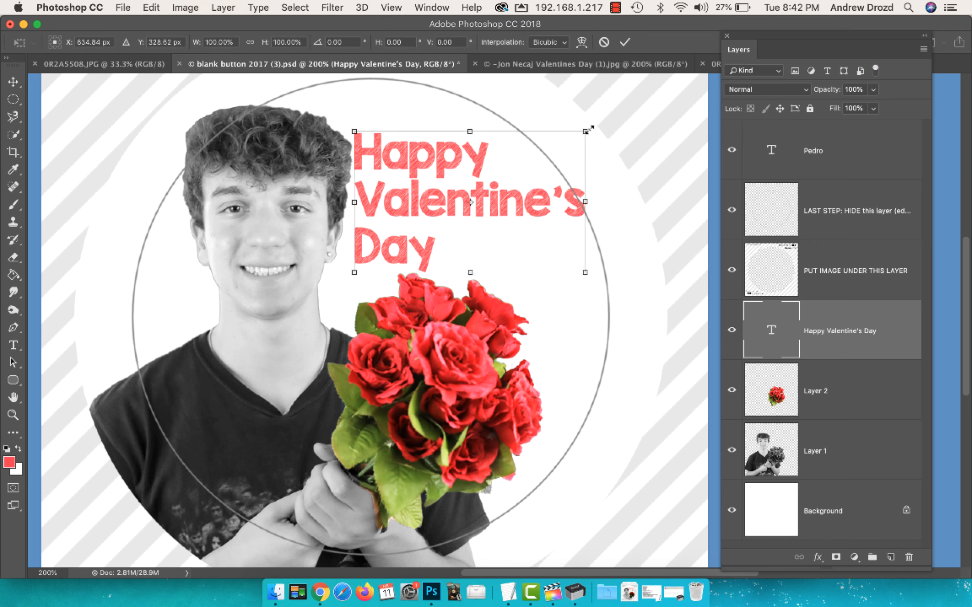
{"action": "left_click_drag", "start_coordinate": [587, 130], "coordinate": [557, 149]}
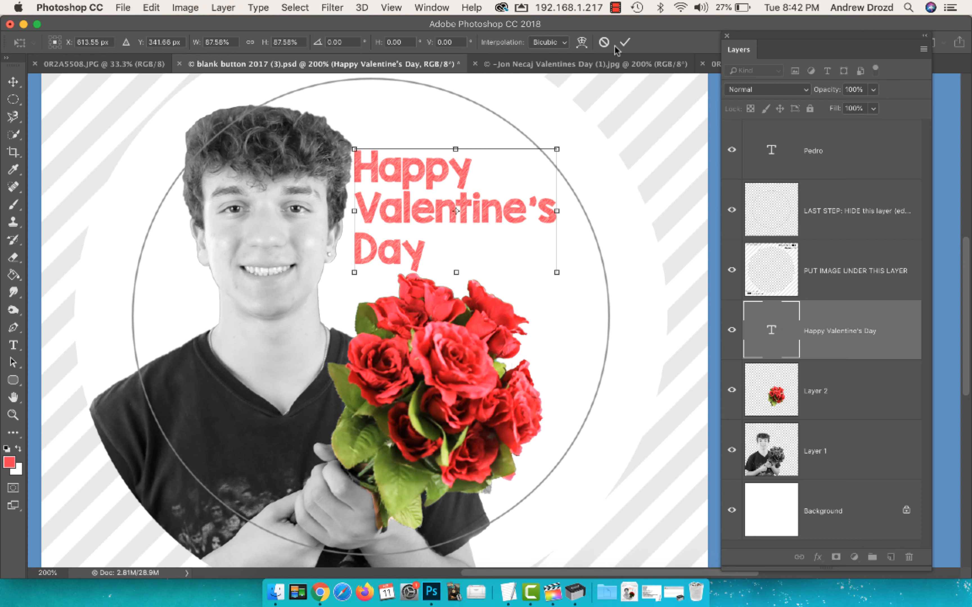
{"action": "left_click", "coordinate": [625, 42]}
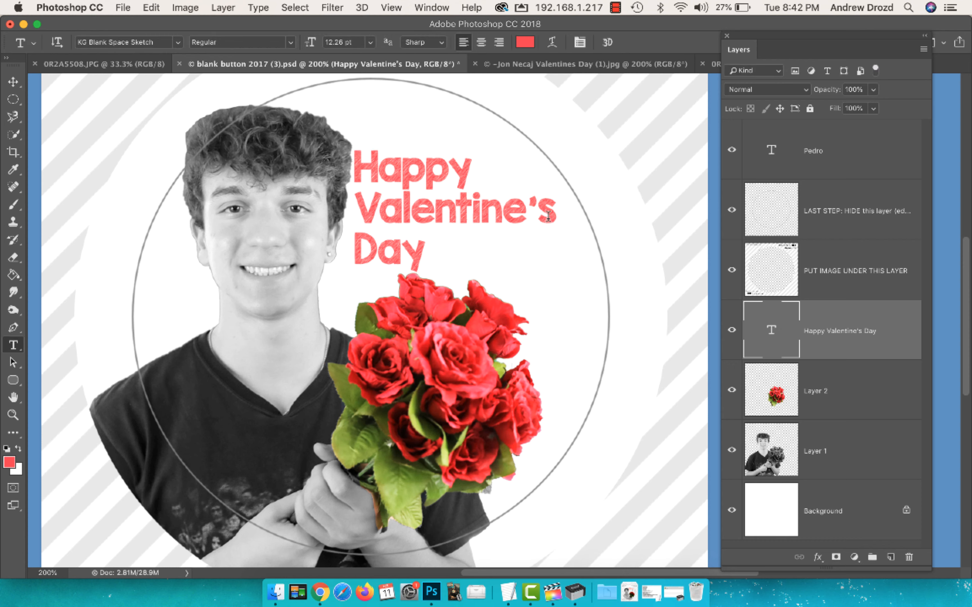
Add the year "2020" in the same red and shrink it to 6.64 pt beside the neck, above the shoulder
{"action": "left_click", "coordinate": [160, 317]}
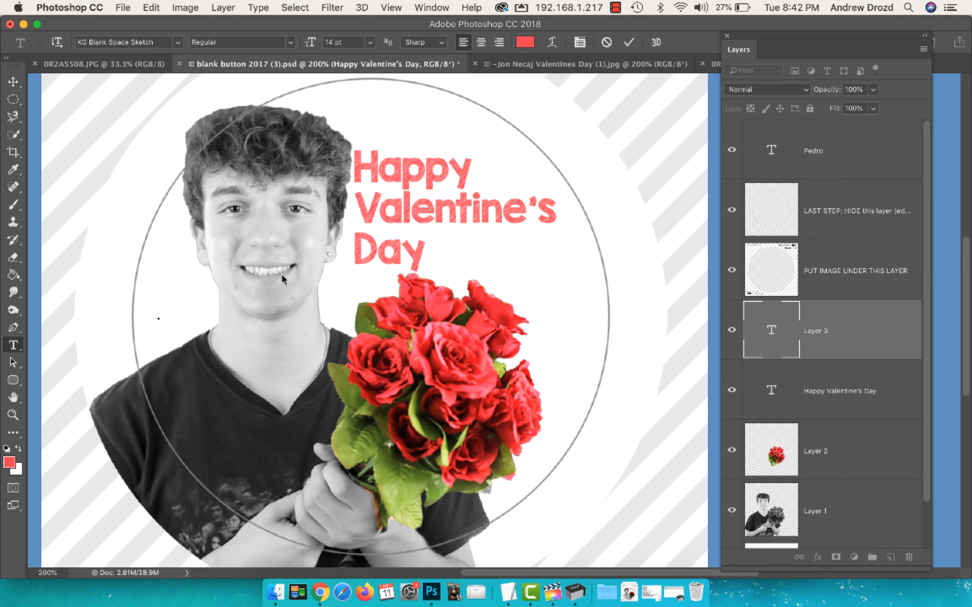
{"action": "type", "text": "2020"}
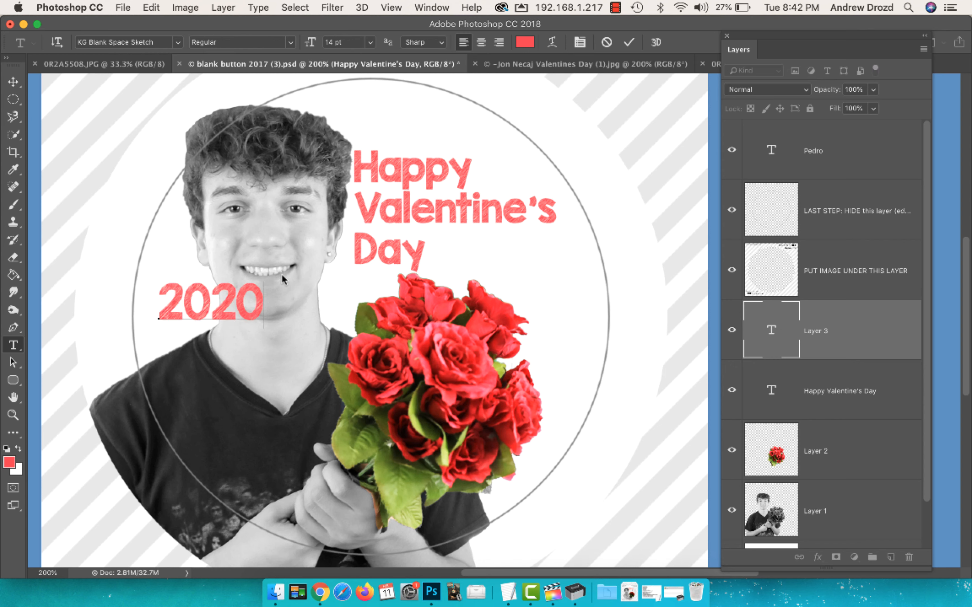
{"action": "left_click", "coordinate": [628, 42]}
{"action": "key", "text": "super+t"}
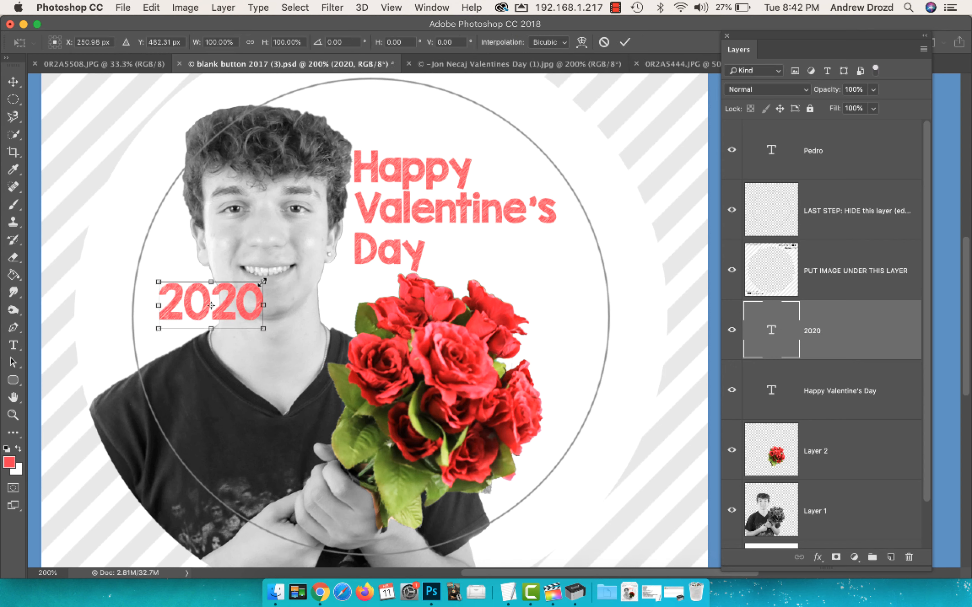
{"action": "left_click_drag", "start_coordinate": [263, 281], "coordinate": [185, 328]}
{"action": "left_click", "coordinate": [625, 42]}
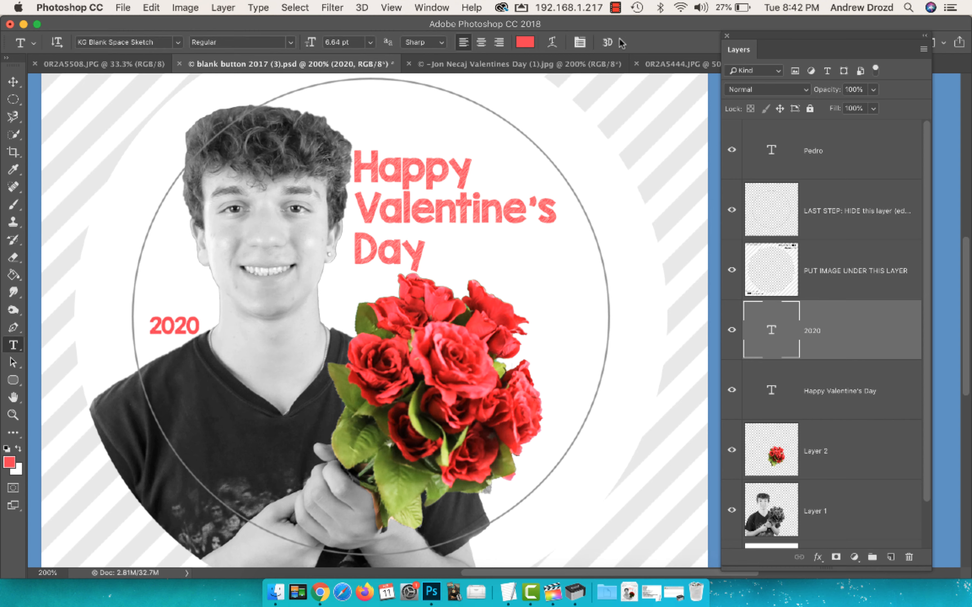
Add a two-line signature above the roses reading "Love," with the sender's first name indented on the second line
{"action": "left_click", "coordinate": [500, 277]}
{"action": "type", "text": "Love,"}
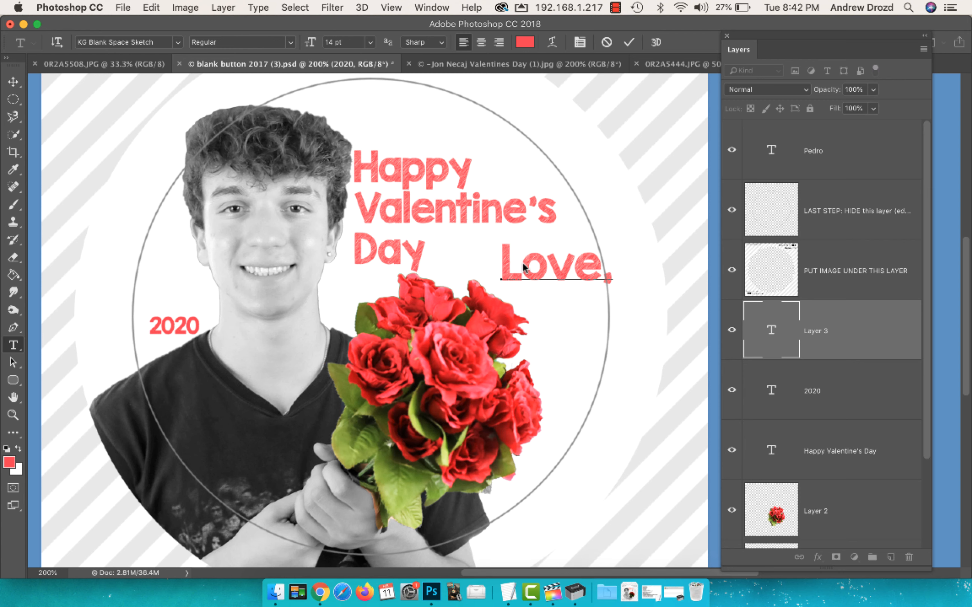
{"action": "key", "text": "Return"}
{"action": "type", "text": "Jon"}
{"action": "left_click", "coordinate": [628, 42]}
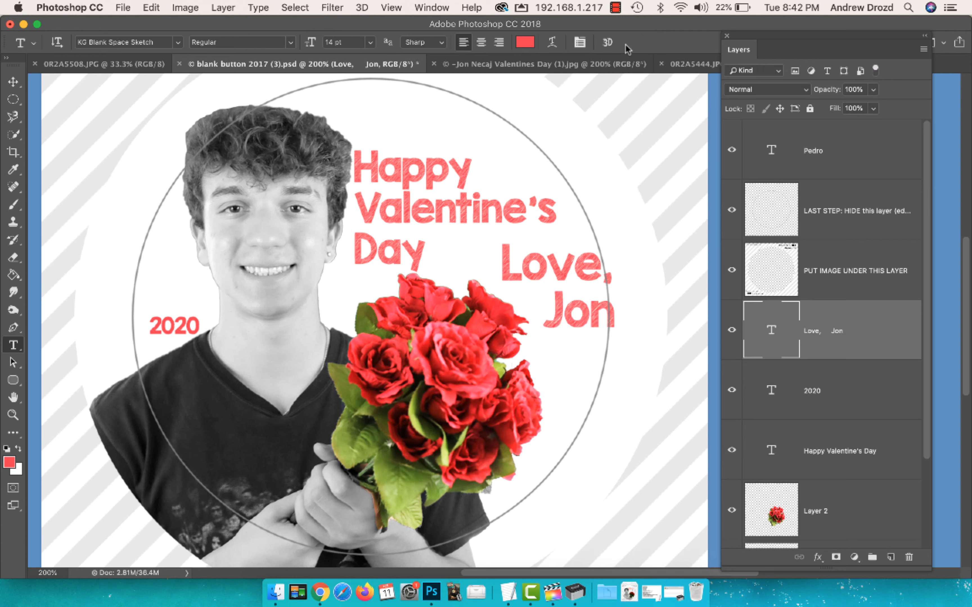
Set the signature's font to CollectionFree, scale it proportionally to 114.54% and place it inside the circle beside the bouquet
{"action": "left_click", "coordinate": [178, 42]}
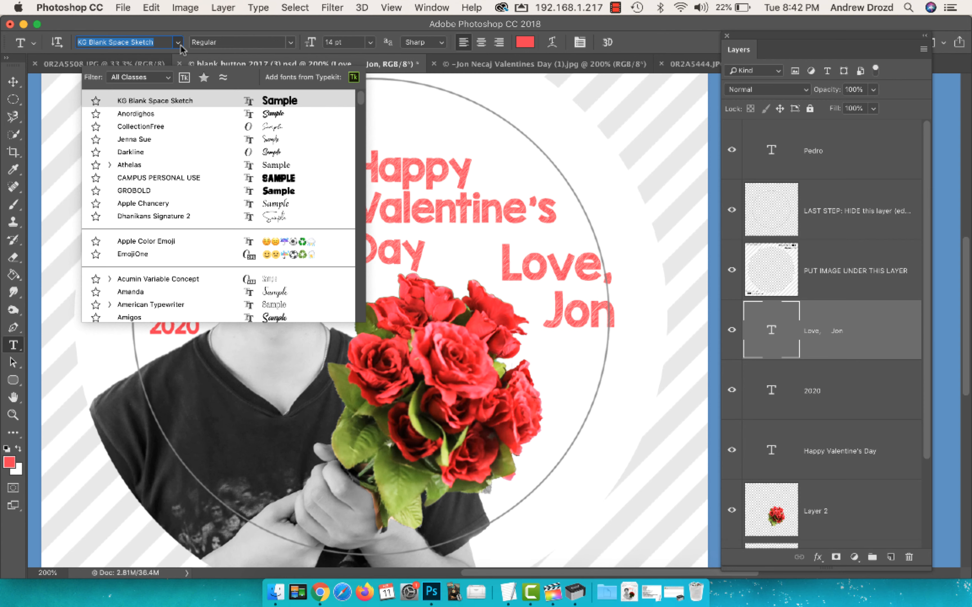
{"action": "left_click", "coordinate": [186, 125]}
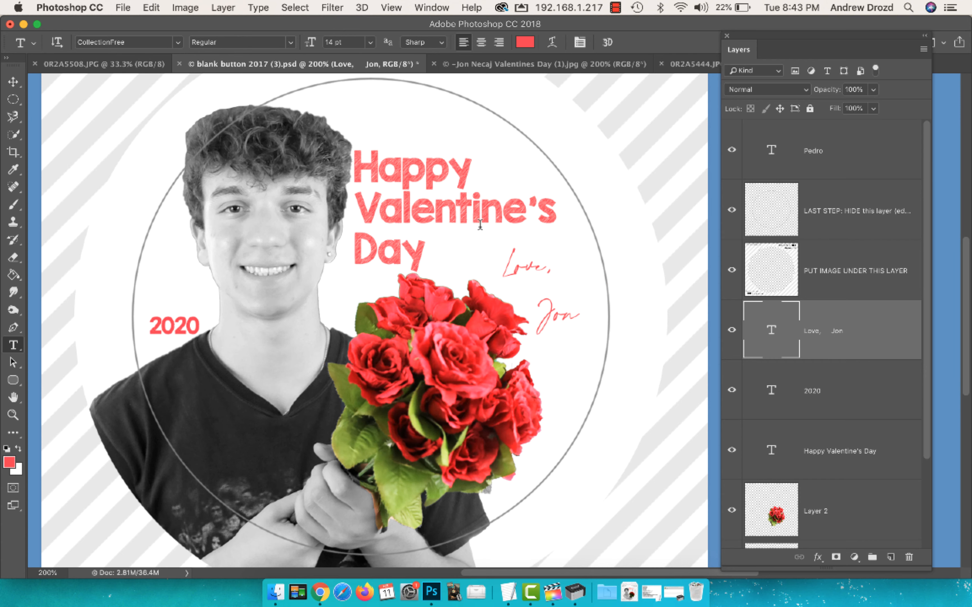
{"action": "key", "text": "super+t"}
{"action": "left_click_drag", "start_coordinate": [580, 243], "coordinate": [559, 271]}
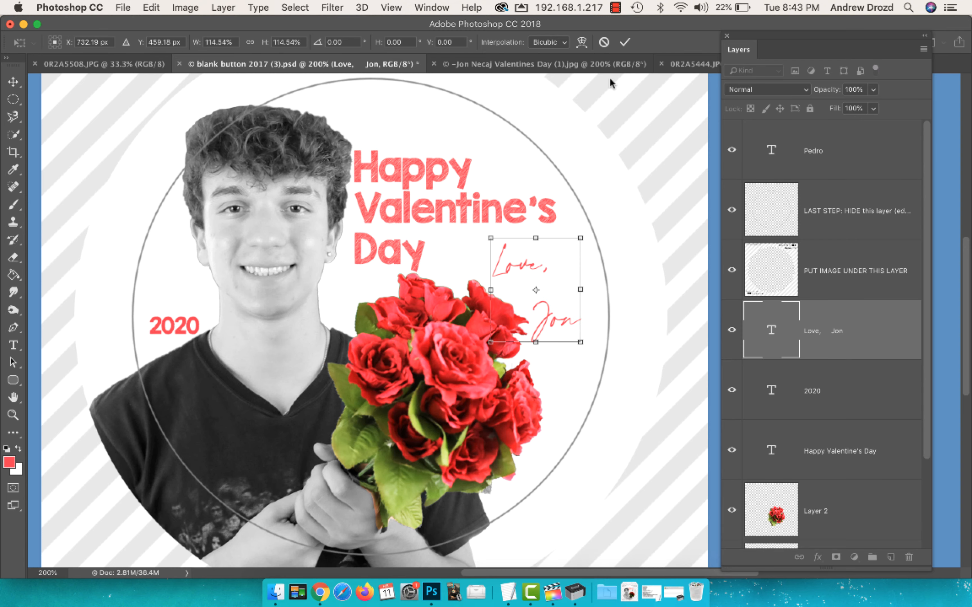
{"action": "left_click", "coordinate": [625, 43]}
Replace the placeholder name under "write your name here" with the student's first name
{"action": "scroll", "coordinate": [269, 156], "scroll_direction": "up", "scroll_amount": 5}
{"action": "scroll", "coordinate": [269, 156], "scroll_direction": "left", "scroll_amount": 2}
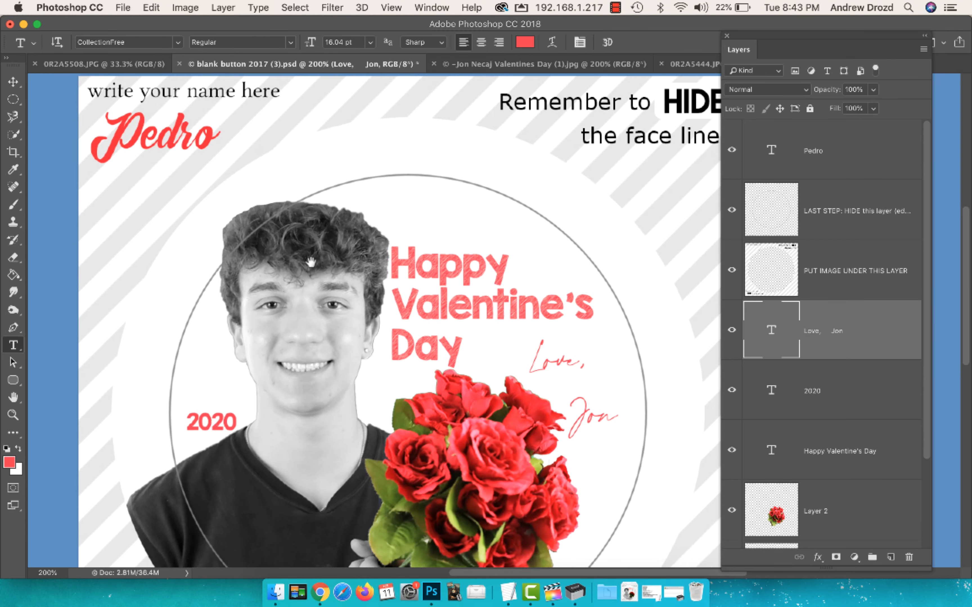
{"action": "double_click", "coordinate": [187, 135]}
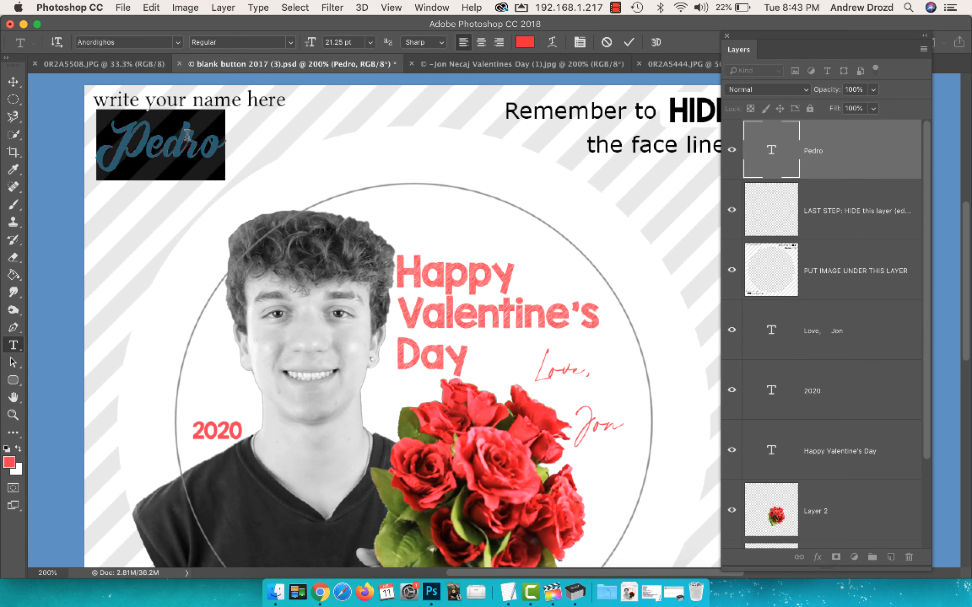
{"action": "type", "text": "Jon"}
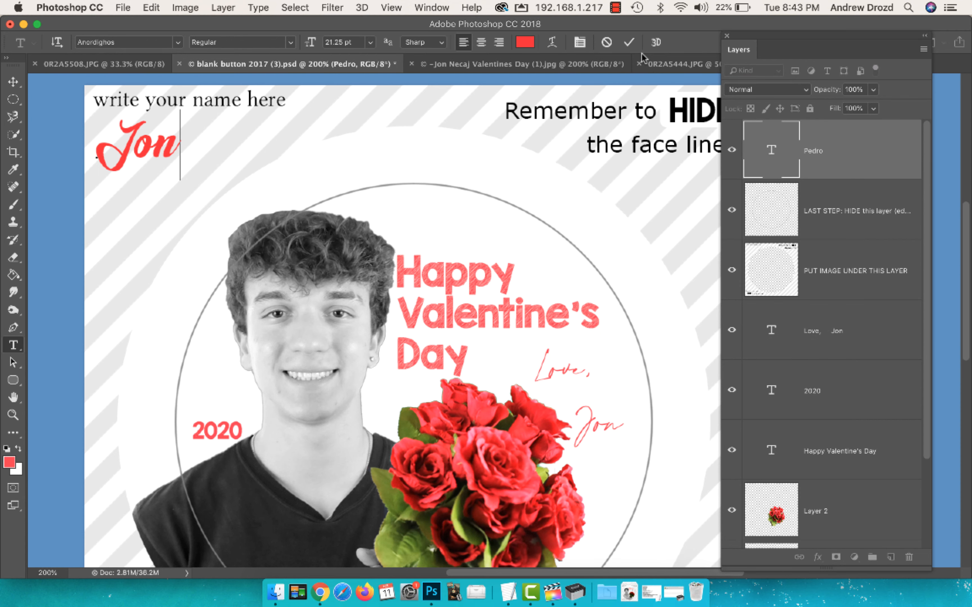
{"action": "left_click", "coordinate": [628, 43]}
Hide the "LAST STEP: HIDE this layer" face line layer and compare the whole button with the 2018 Valentine's example
{"action": "left_click_drag", "start_coordinate": [638, 118], "coordinate": [587, 119]}
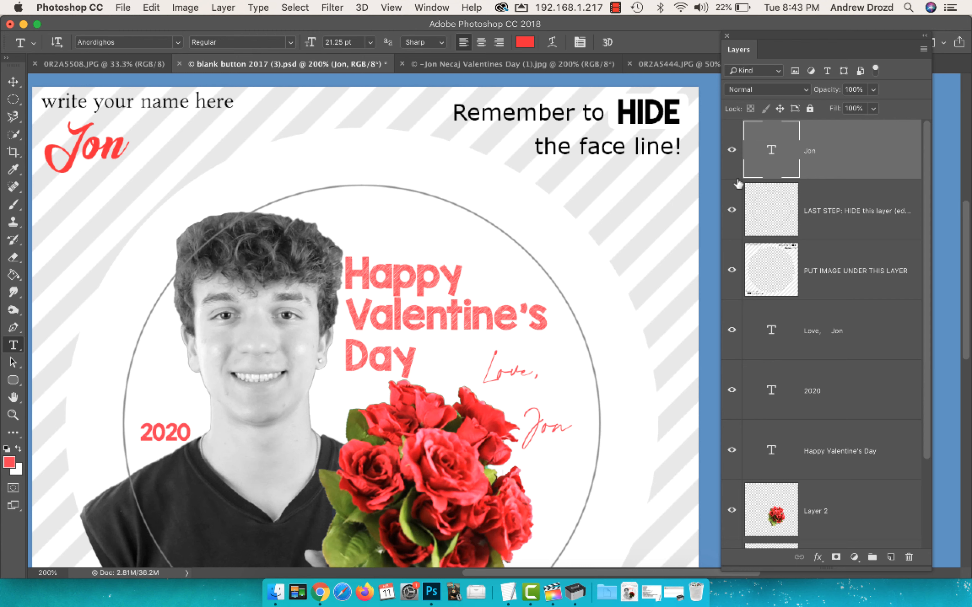
{"action": "left_click", "coordinate": [731, 211]}
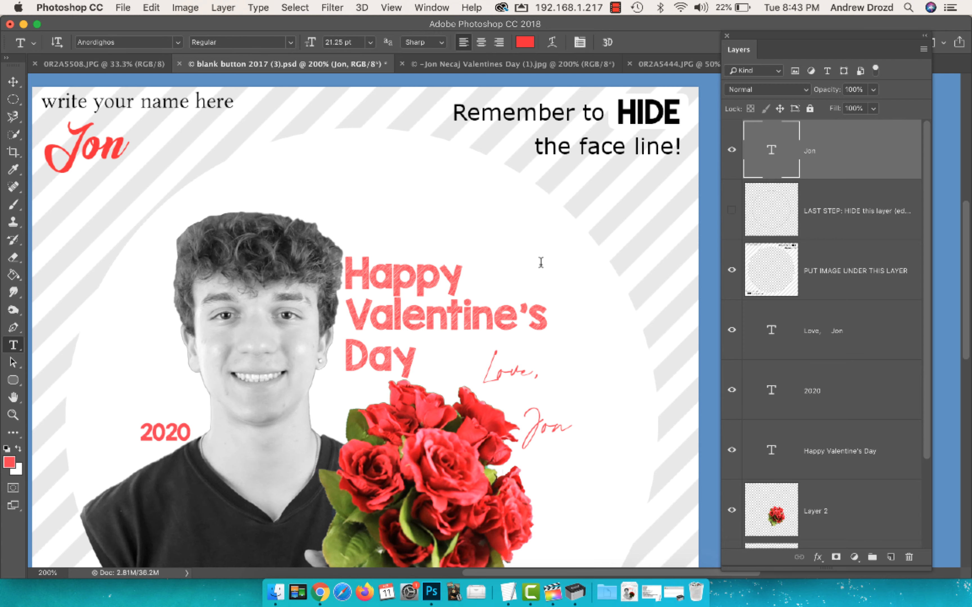
{"action": "key", "text": "super+minus"}
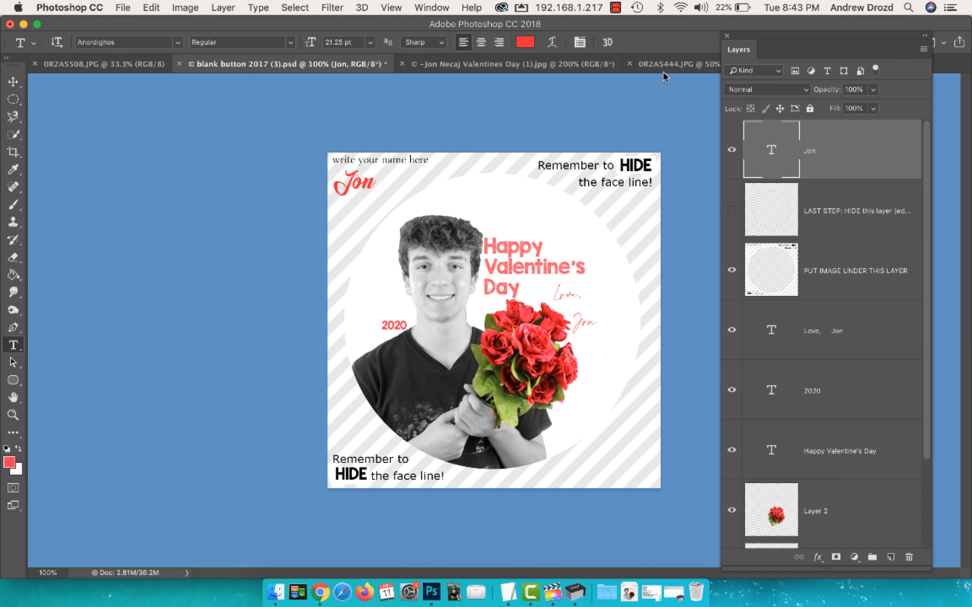
{"action": "left_click", "coordinate": [473, 63]}
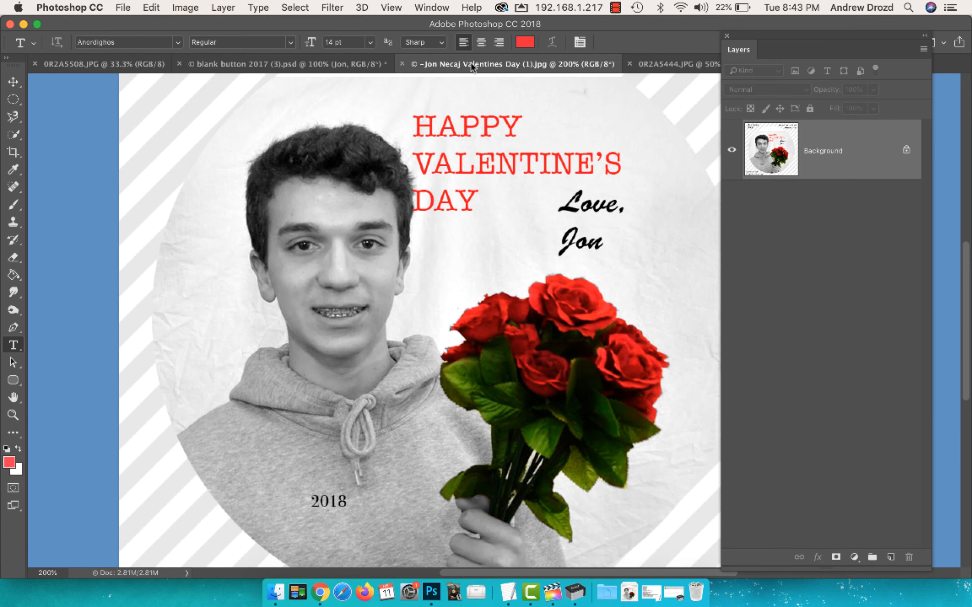
{"action": "left_click", "coordinate": [360, 63]}
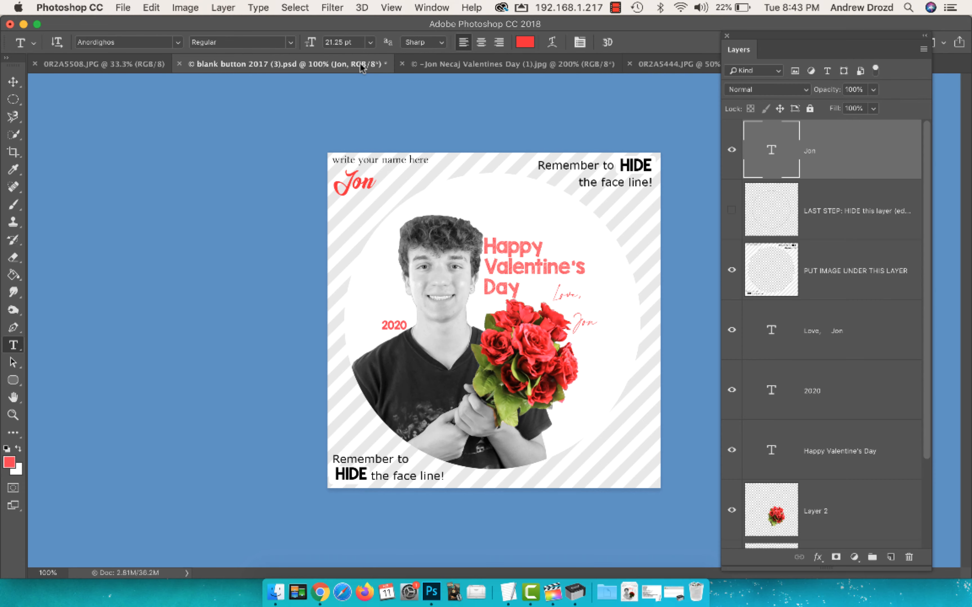